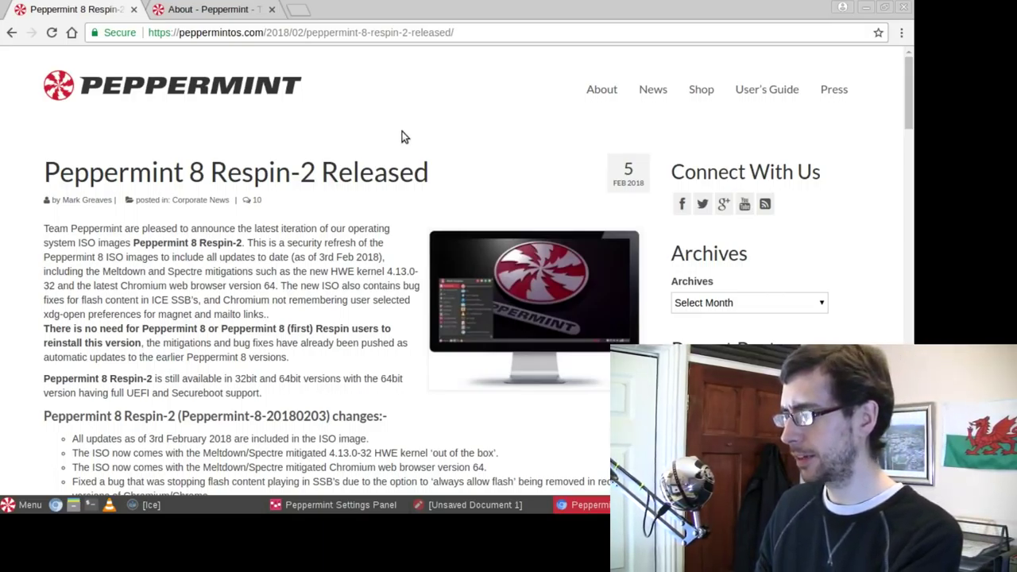
Step: View the About page, return to the Respin-2 release article, and bring up the applications menu
{"action": "left_click", "coordinate": [214, 14]}
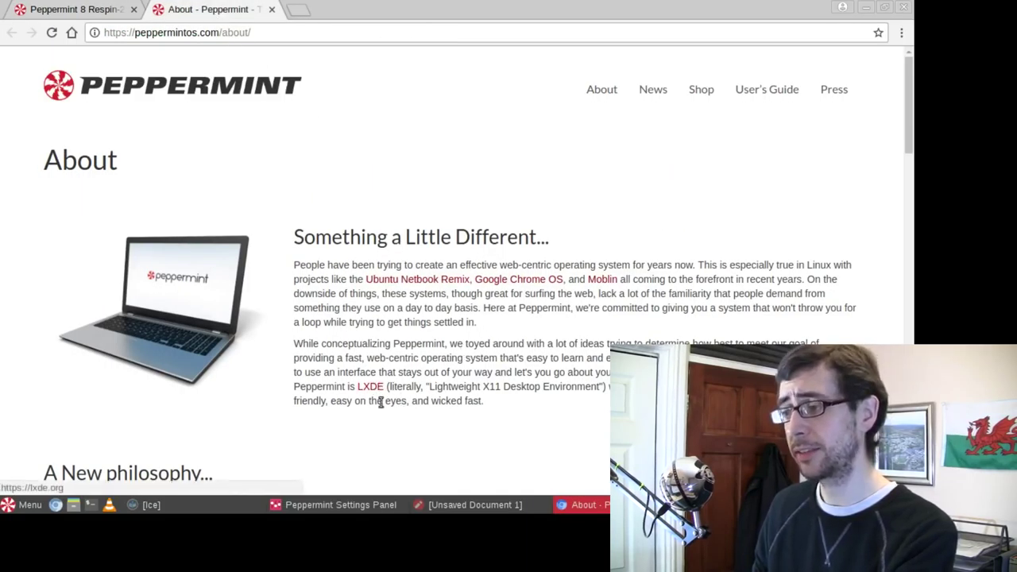
{"action": "left_click", "coordinate": [89, 10]}
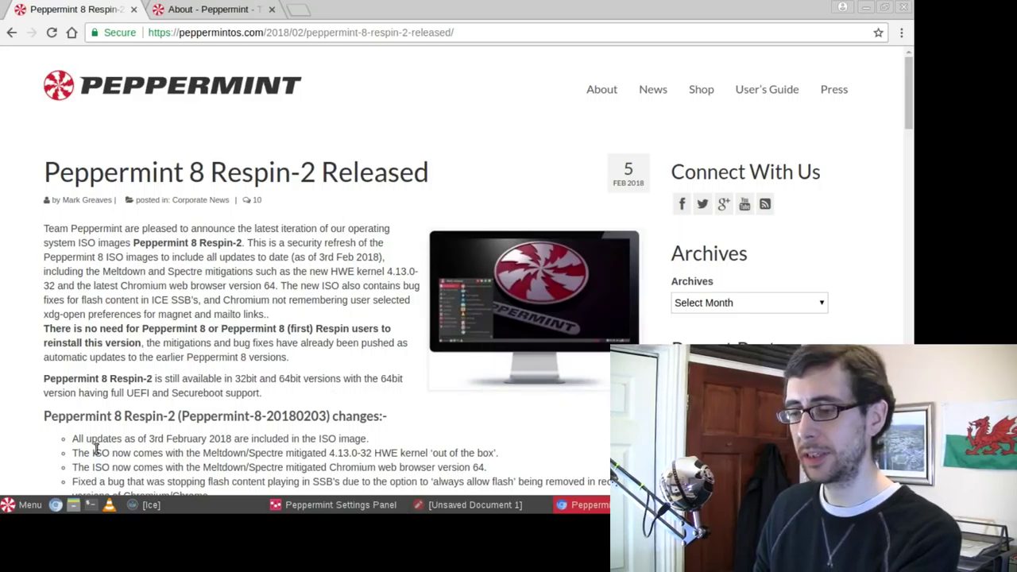
{"action": "left_click", "coordinate": [27, 505]}
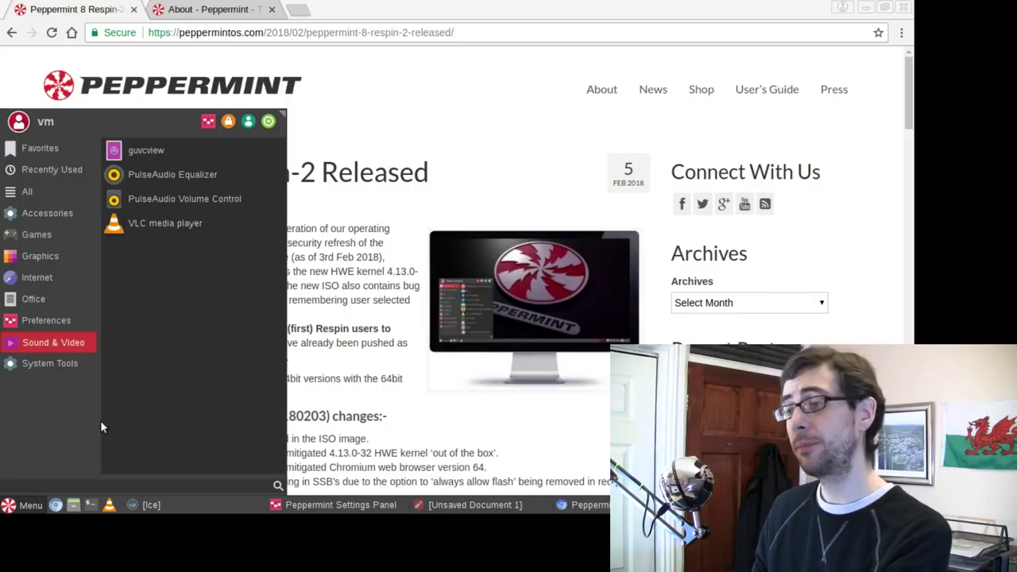
Step: Close the applications menu, reopen it to browse, then close it again
{"action": "left_click", "coordinate": [25, 505]}
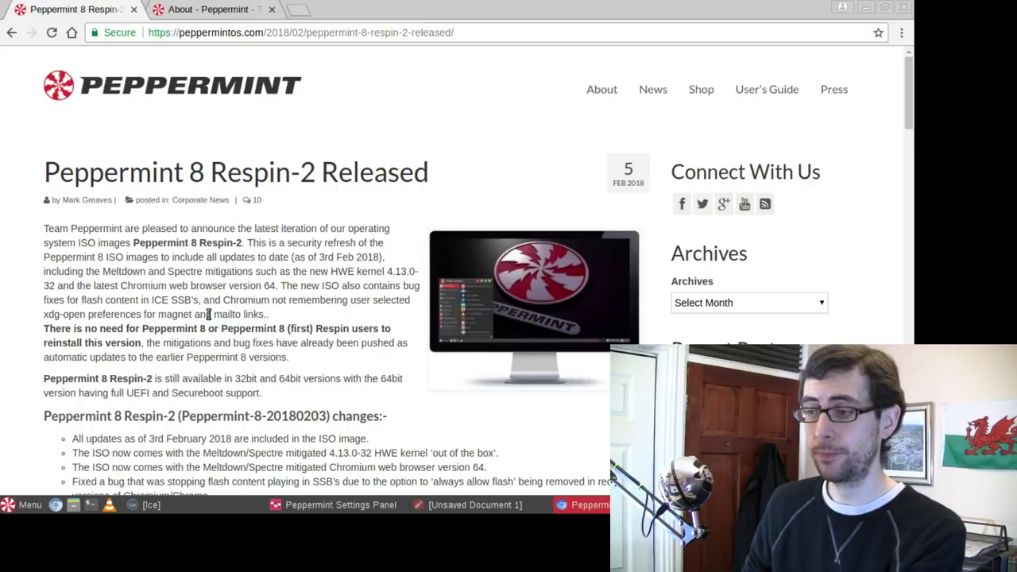
{"action": "left_click", "coordinate": [27, 506]}
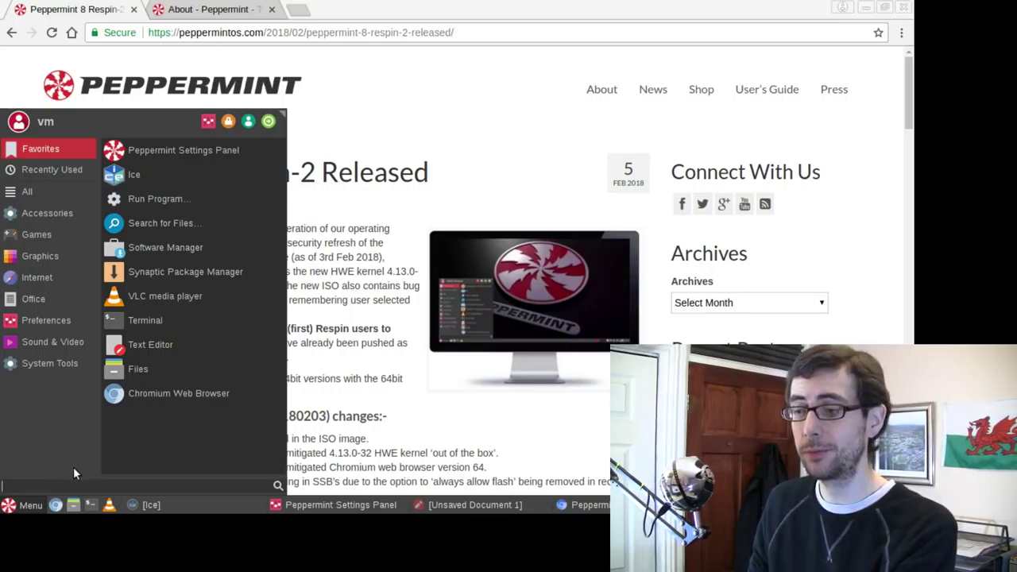
{"action": "left_click", "coordinate": [31, 504]}
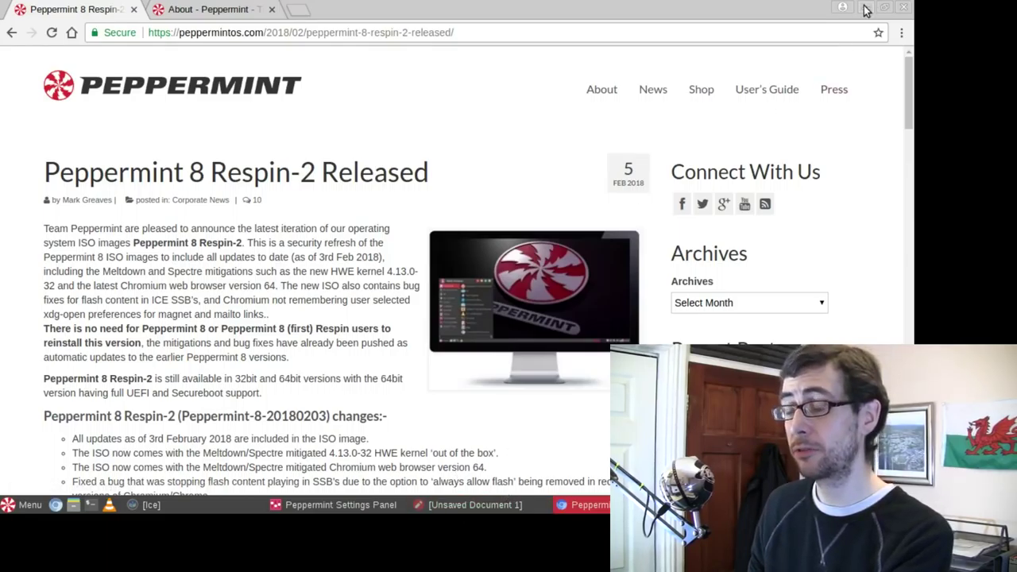
Step: Minimize Chromium and launch Software Manager from the menu, authenticating with the administrator password
{"action": "left_click", "coordinate": [866, 10]}
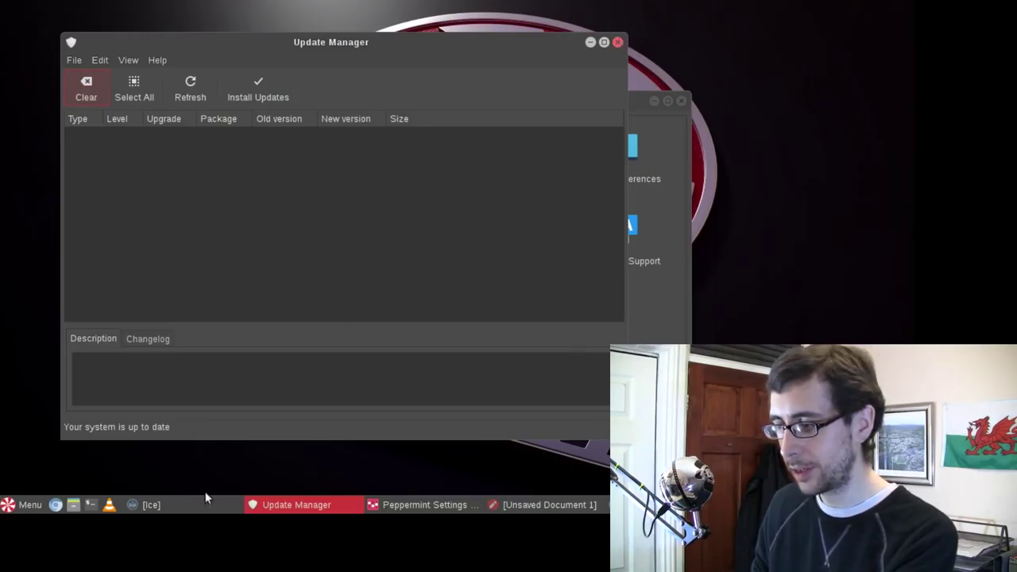
{"action": "left_click", "coordinate": [32, 506]}
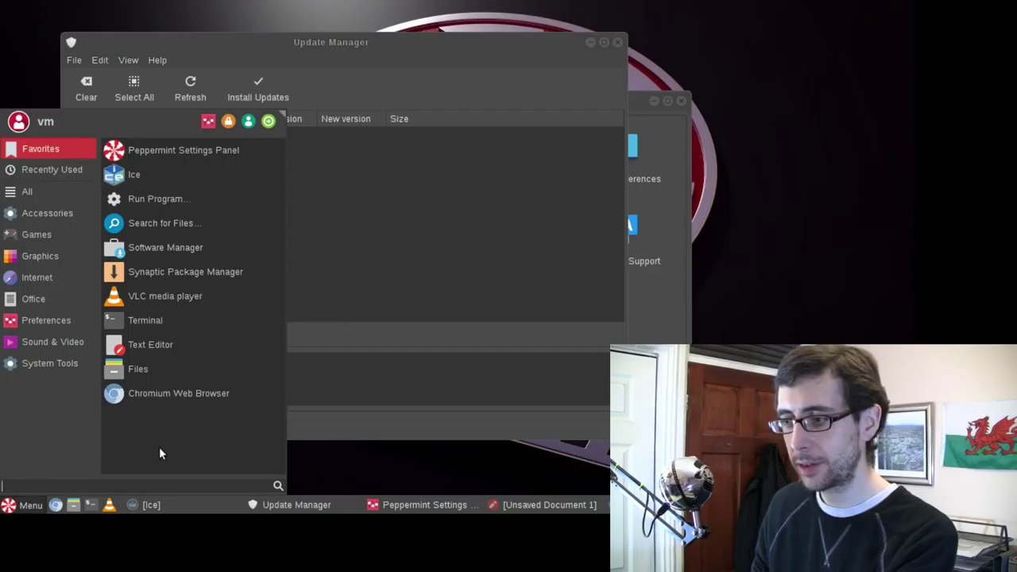
{"action": "left_click", "coordinate": [175, 247]}
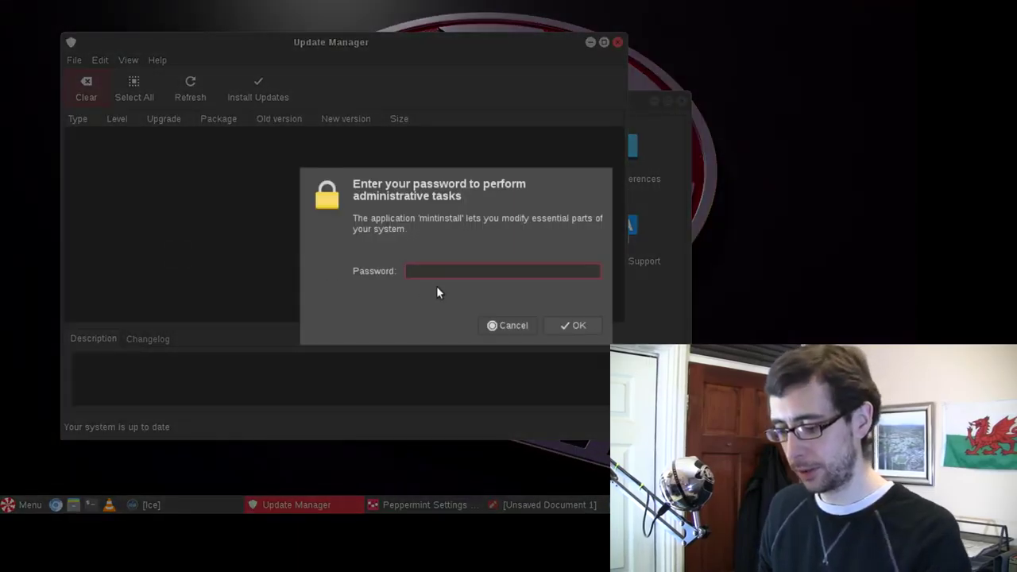
{"action": "type", "text": "password"}
{"action": "key", "text": "Return"}
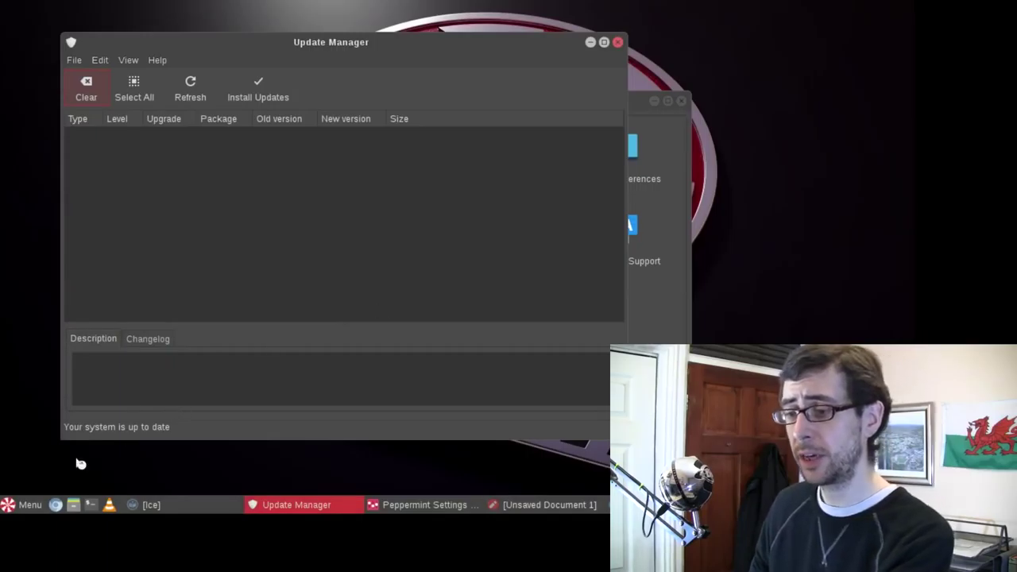
{"action": "left_click", "coordinate": [26, 506]}
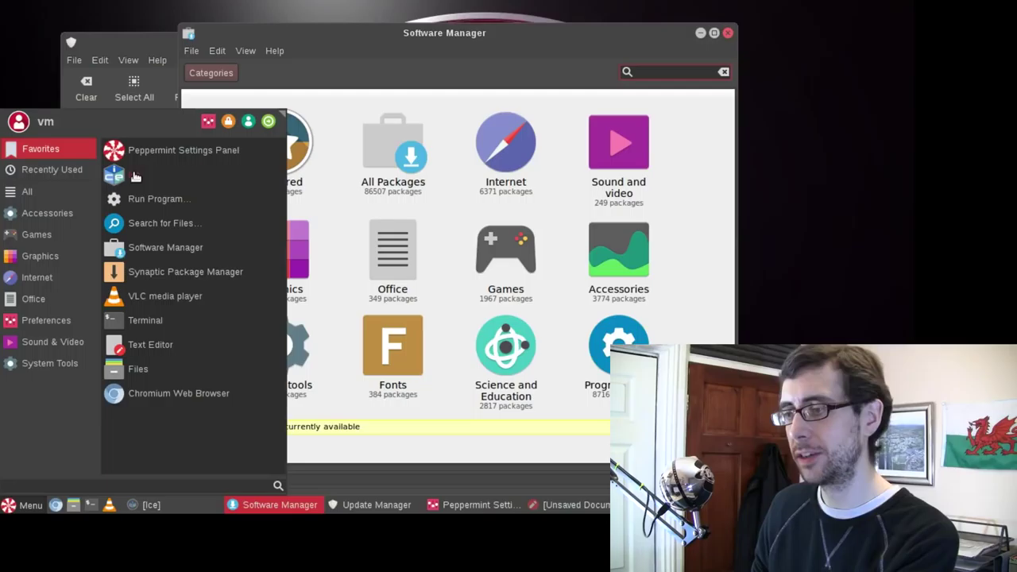
Step: Move the Software Manager window up and right, then minimize it
{"action": "left_click", "coordinate": [442, 42]}
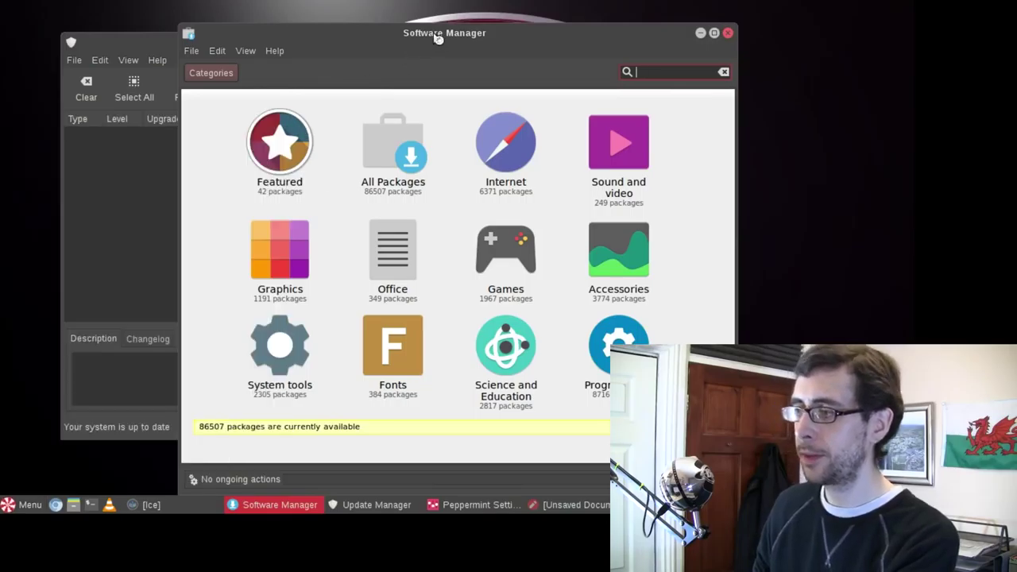
{"action": "left_click_drag", "start_coordinate": [442, 41], "coordinate": [517, 16]}
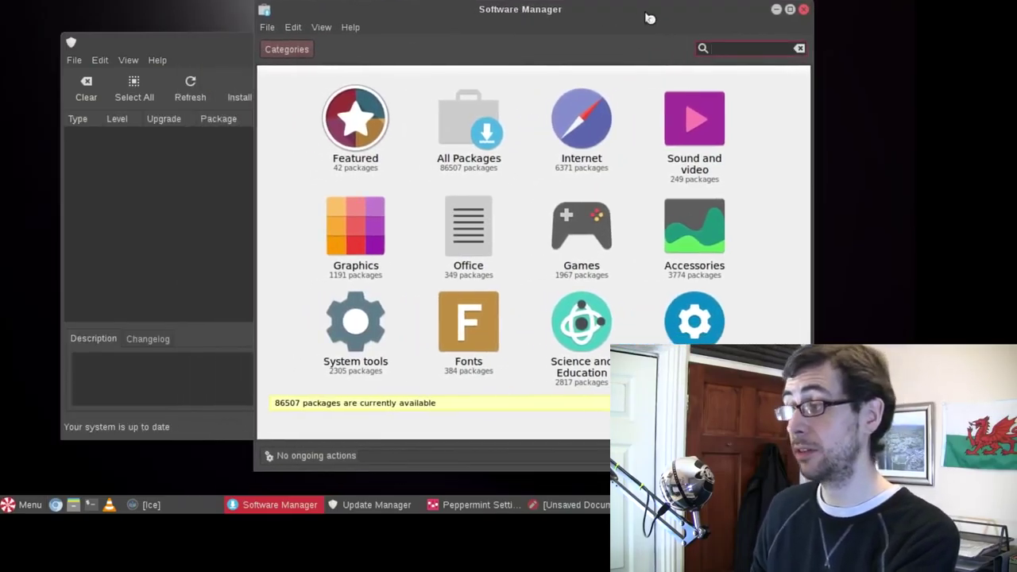
{"action": "left_click", "coordinate": [777, 9]}
Step: View xed's About information, close the empty editor, and move Update Manager right
{"action": "left_click", "coordinate": [560, 508]}
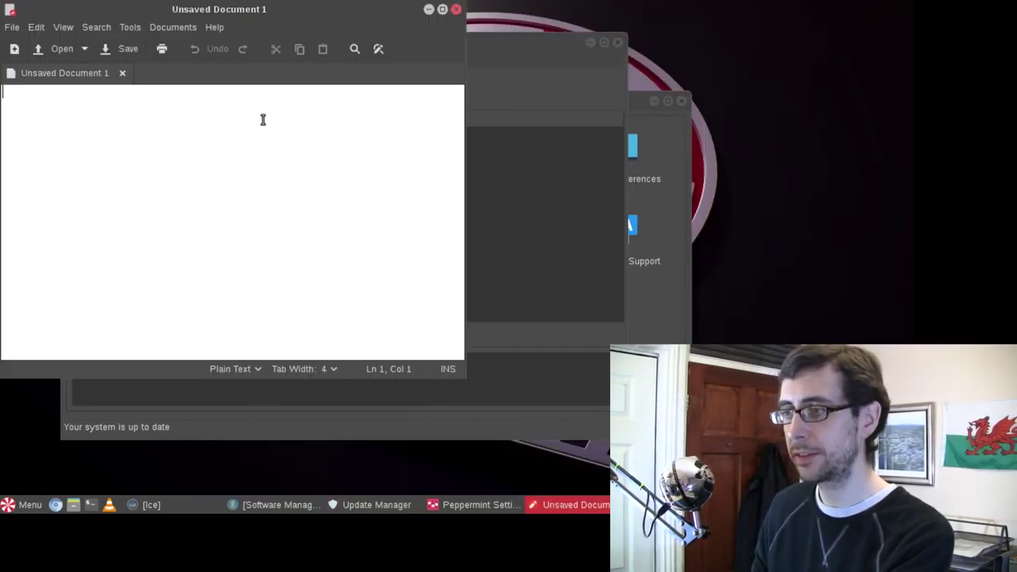
{"action": "left_click", "coordinate": [216, 27]}
{"action": "left_click", "coordinate": [226, 62]}
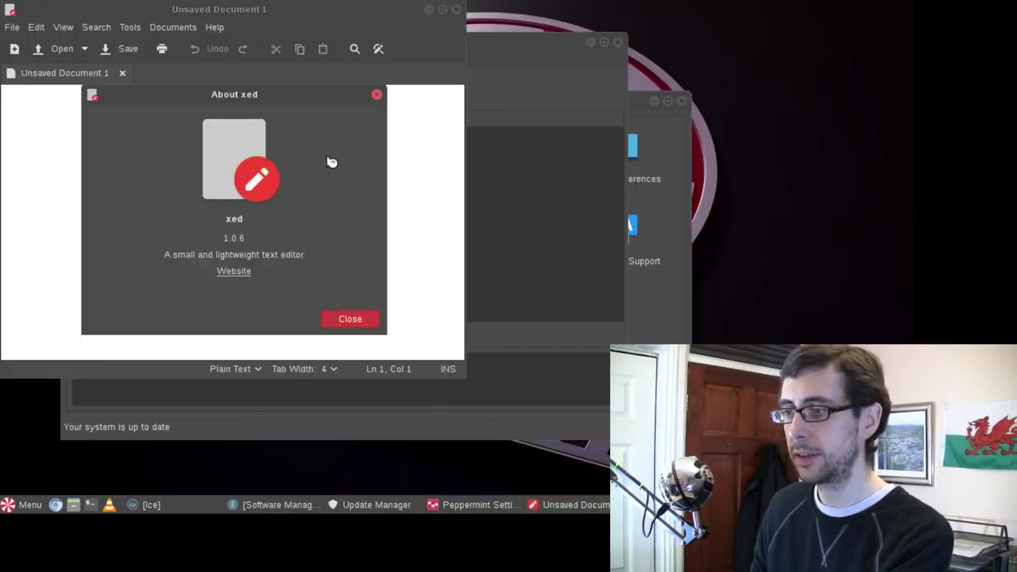
{"action": "left_click", "coordinate": [341, 318]}
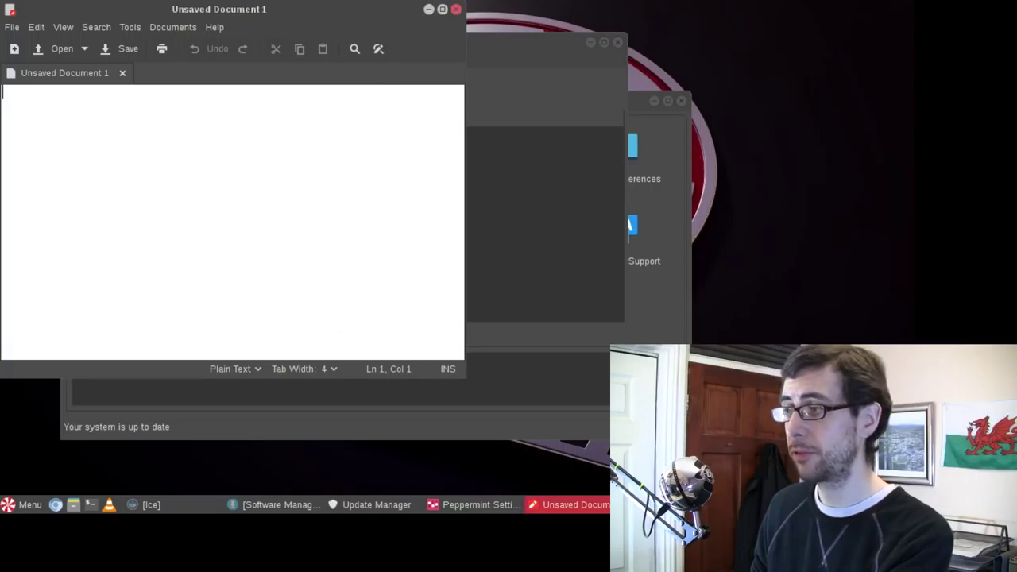
{"action": "left_click", "coordinate": [458, 10]}
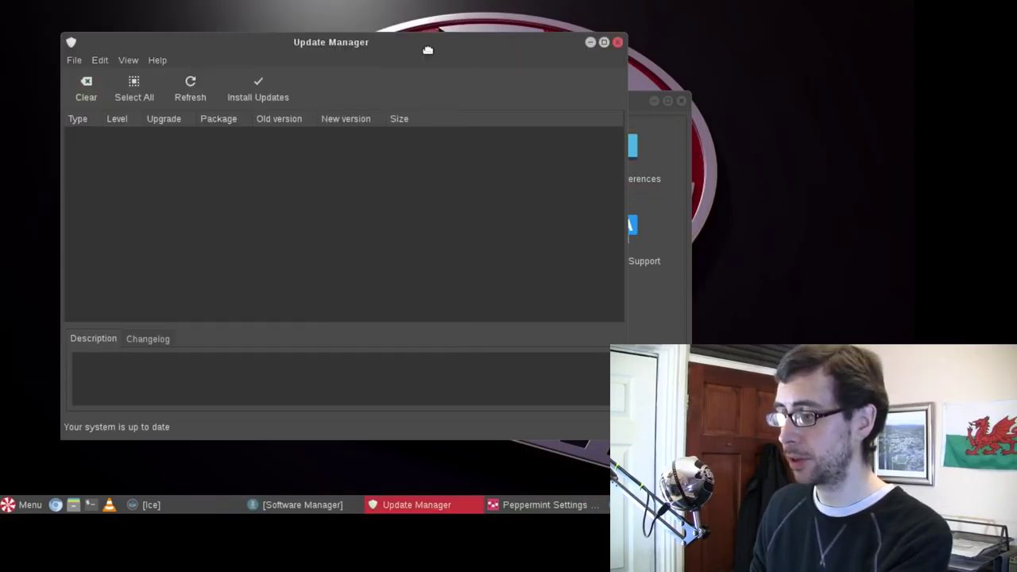
{"action": "left_click_drag", "start_coordinate": [426, 38], "coordinate": [599, 36]}
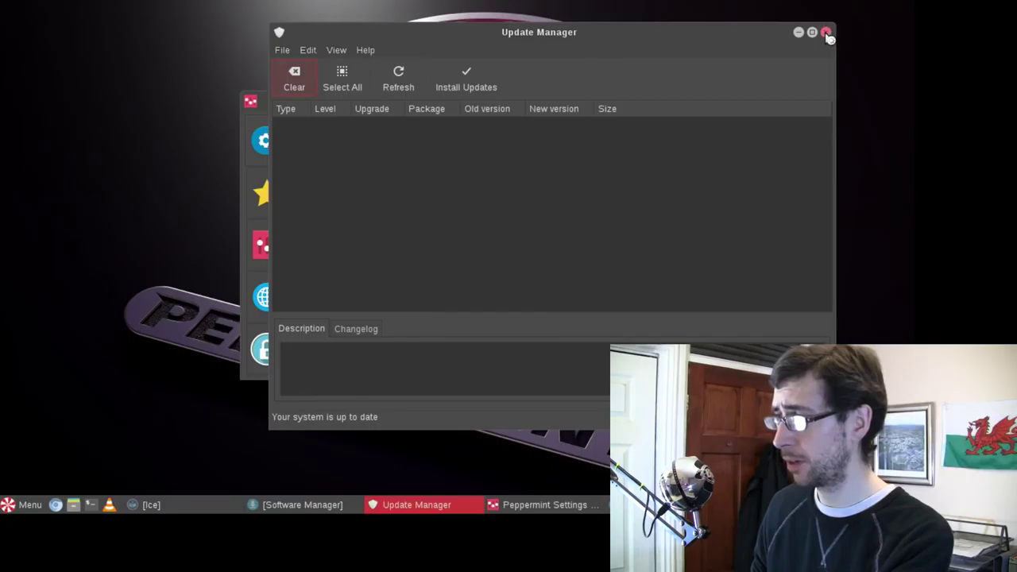
Step: Close Update Manager, nudge the Settings Panel, and show its Tweaks tools
{"action": "left_click", "coordinate": [826, 33]}
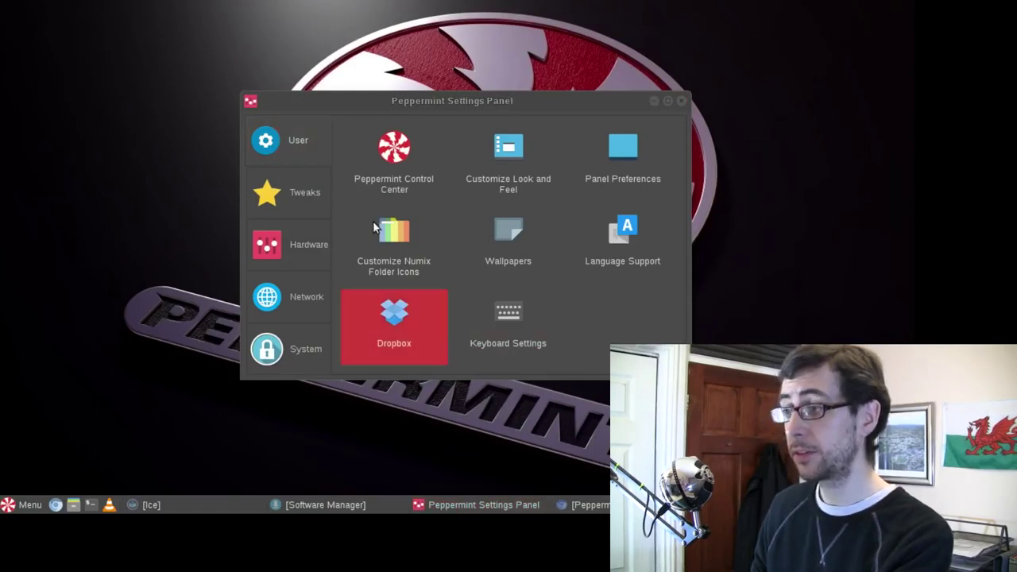
{"action": "left_click_drag", "start_coordinate": [519, 98], "coordinate": [515, 89]}
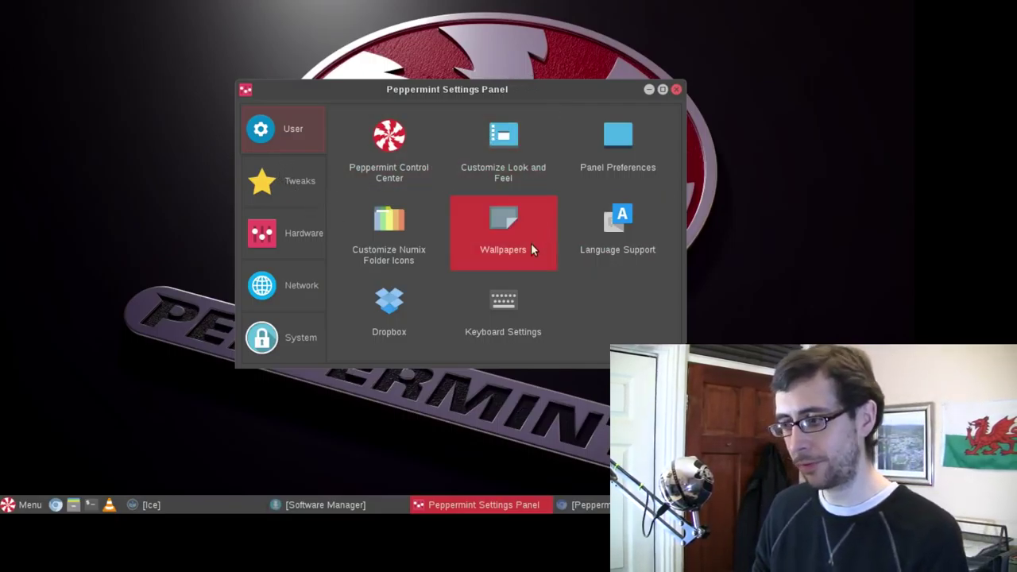
{"action": "left_click", "coordinate": [282, 181]}
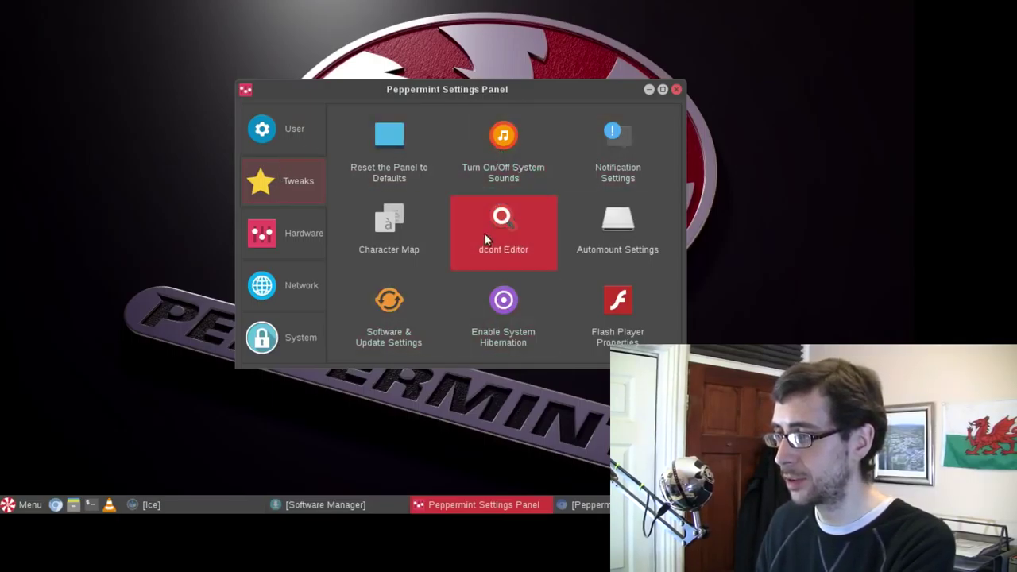
Step: Browse the Hardware, Network and System categories, then return to the User category
{"action": "left_click", "coordinate": [289, 227]}
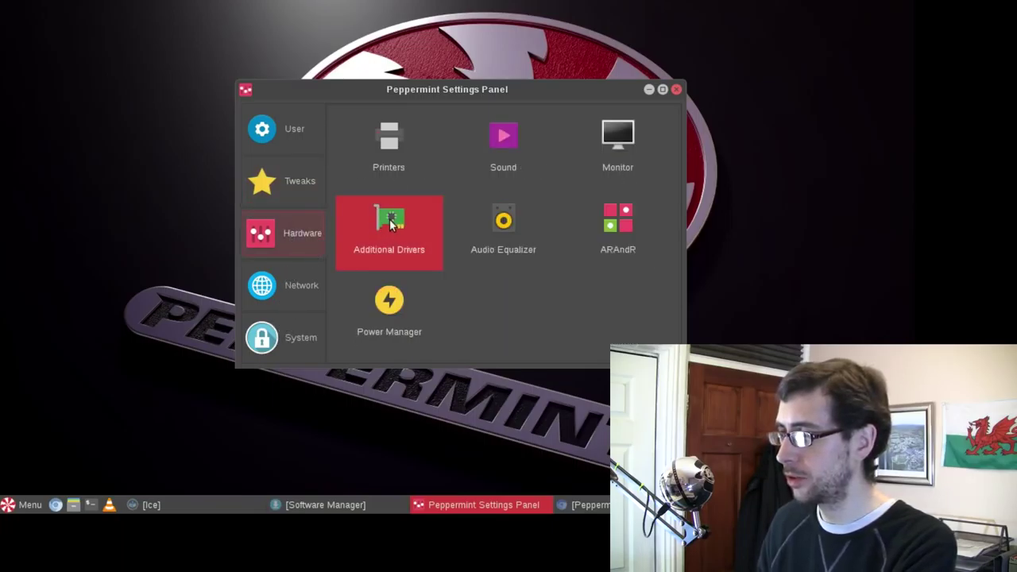
{"action": "left_click", "coordinate": [301, 288]}
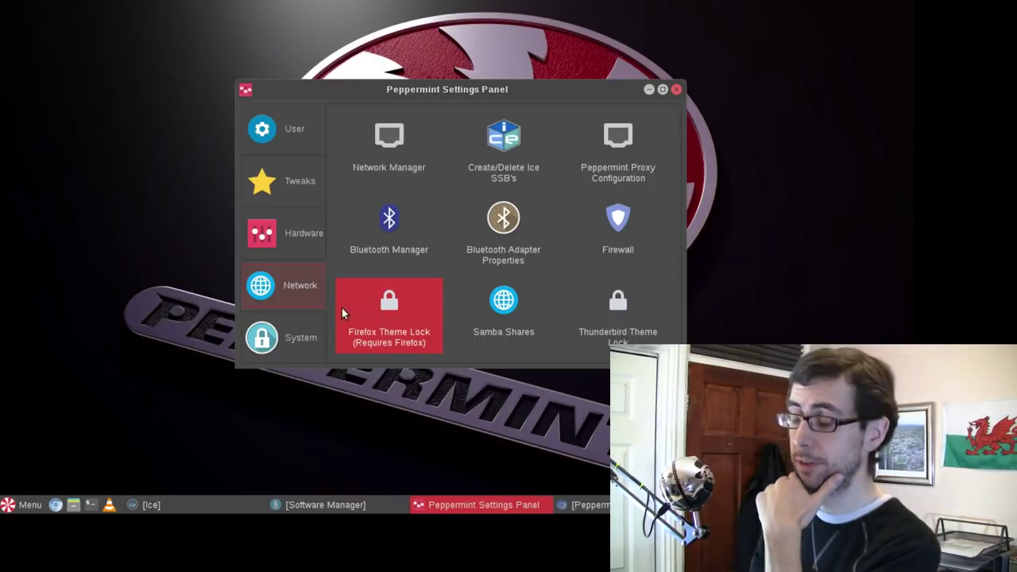
{"action": "left_click", "coordinate": [280, 335]}
{"action": "left_click", "coordinate": [274, 280]}
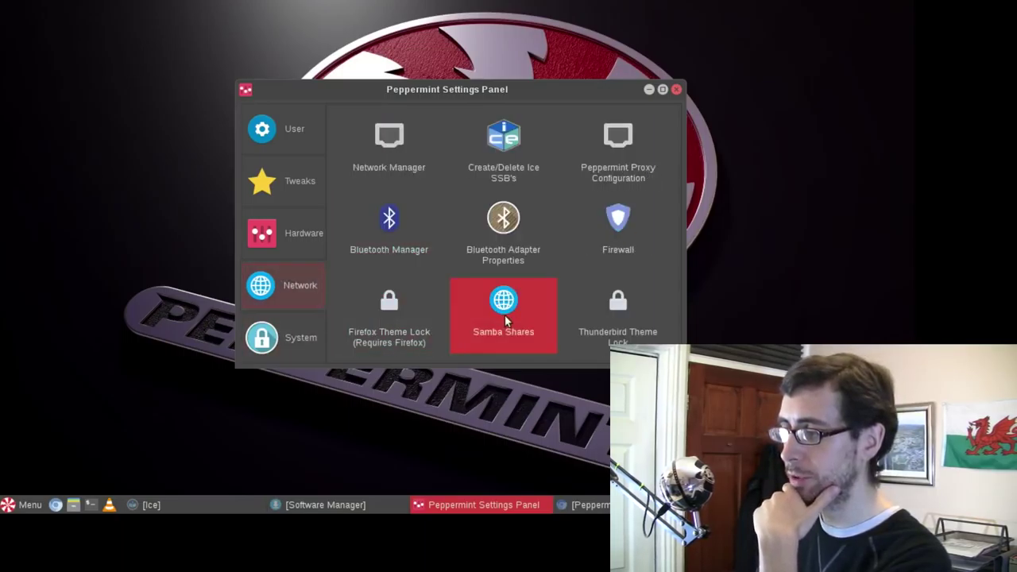
{"action": "left_click", "coordinate": [280, 339]}
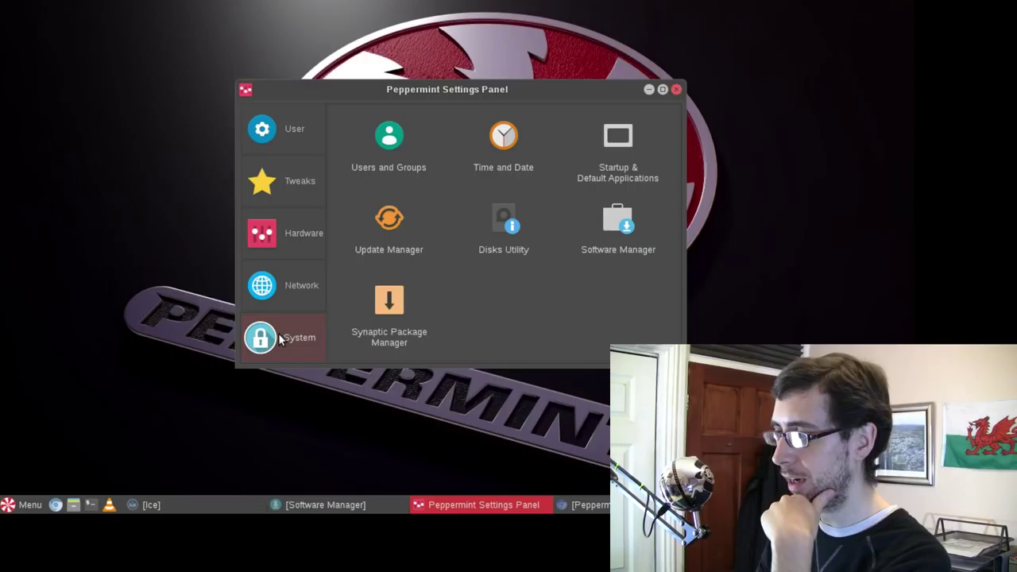
{"action": "left_click", "coordinate": [290, 128]}
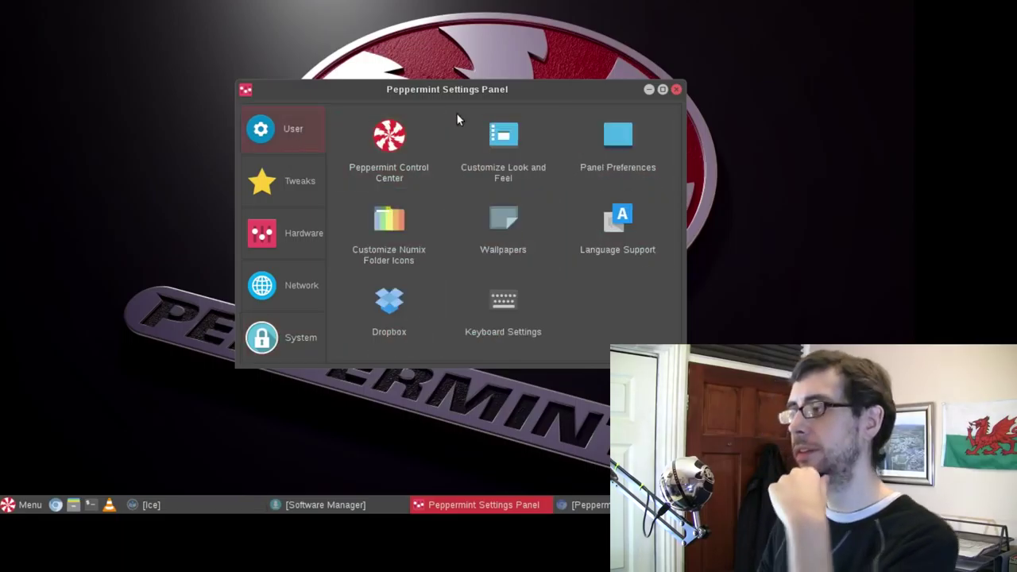
Step: Close the Settings Panel, then restore Software Manager from the taskbar and close it
{"action": "left_click", "coordinate": [676, 90]}
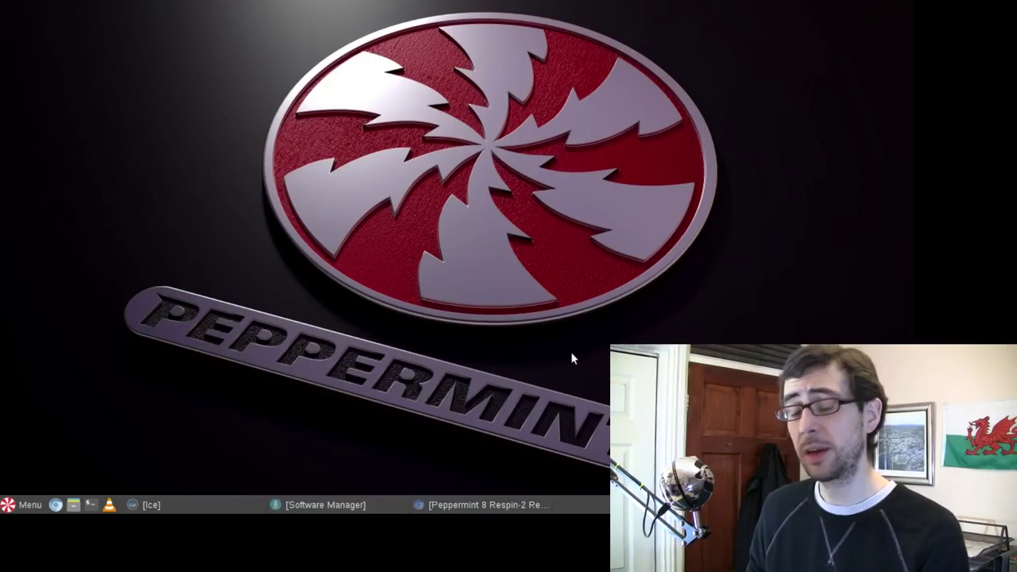
{"action": "left_click", "coordinate": [345, 505]}
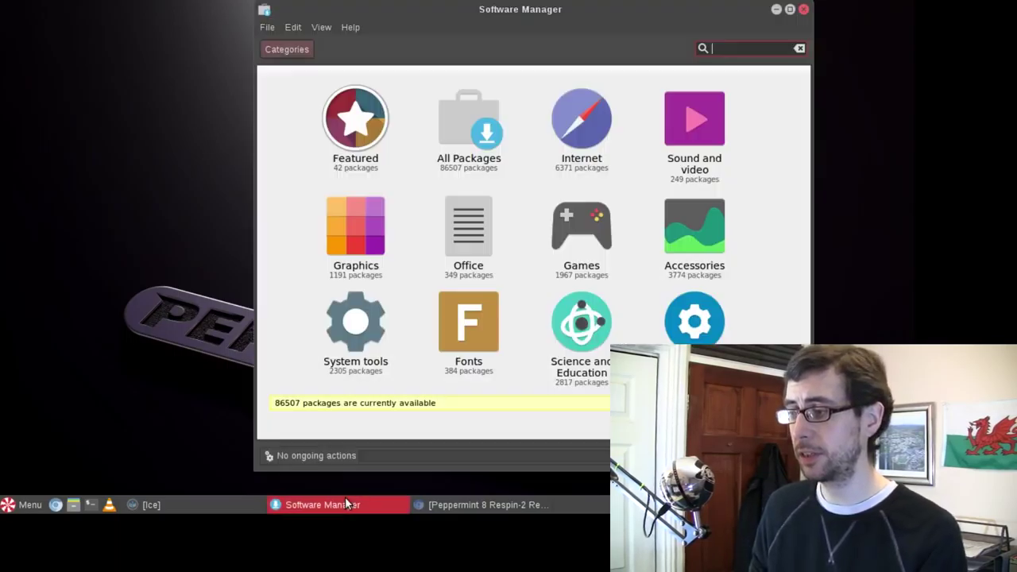
{"action": "left_click", "coordinate": [799, 9]}
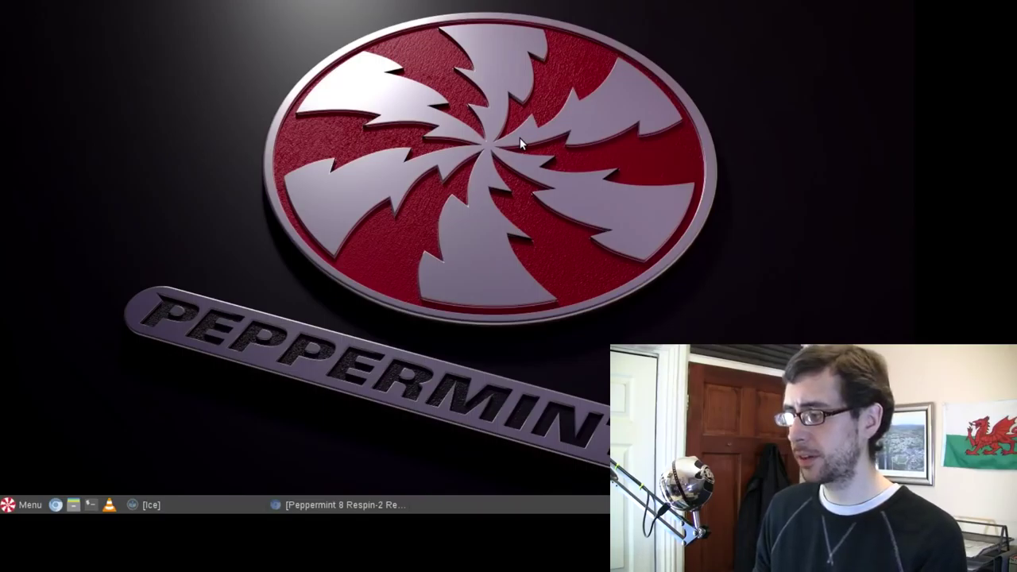
Step: Restore the Ice window, review its web-app creation form, and close it
{"action": "left_click", "coordinate": [200, 509]}
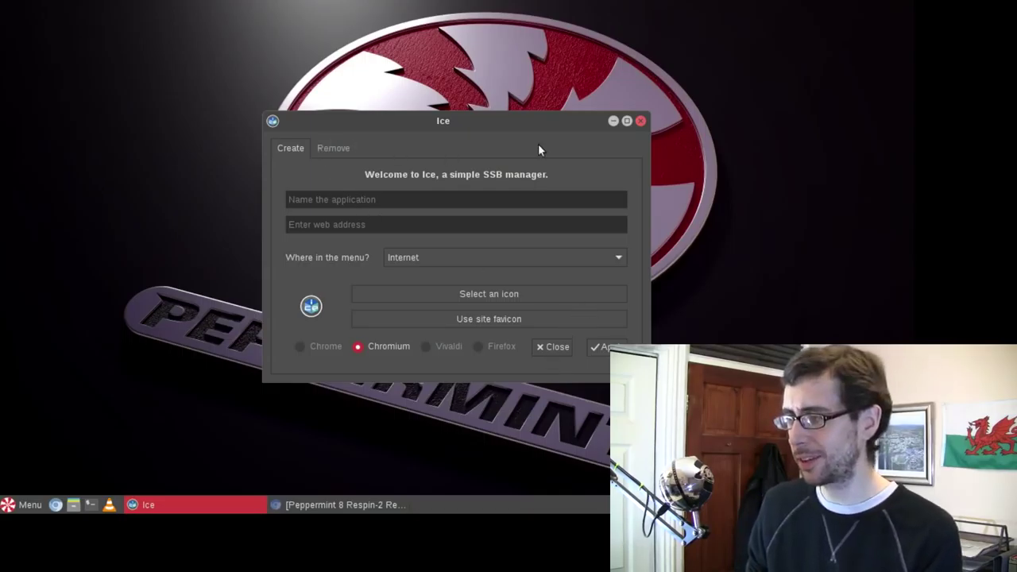
{"action": "left_click", "coordinate": [641, 123]}
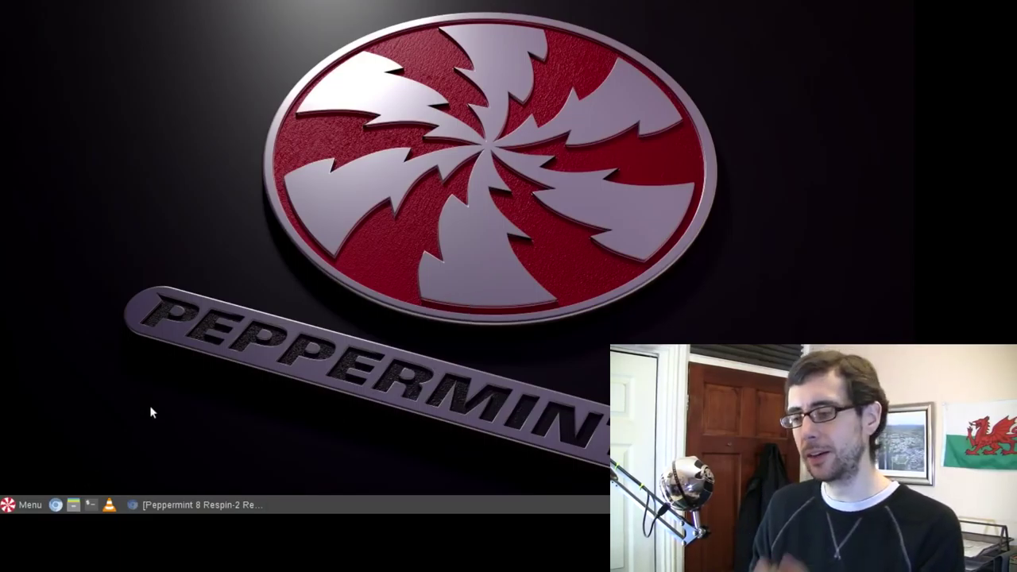
Step: Open and dismiss the menu, restore and re-minimize Chromium, then reopen the applications menu
{"action": "left_click", "coordinate": [24, 504]}
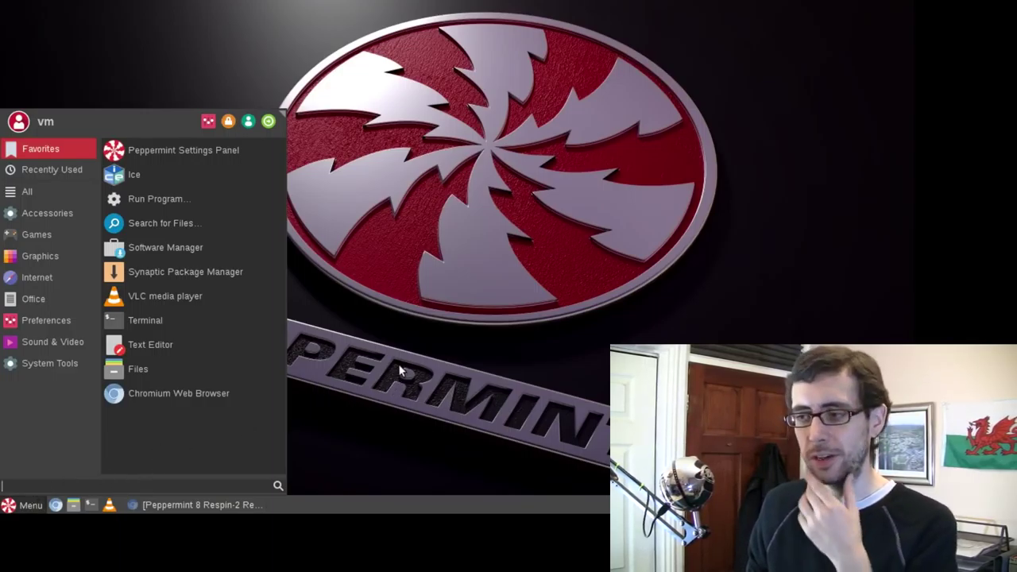
{"action": "left_click", "coordinate": [383, 297]}
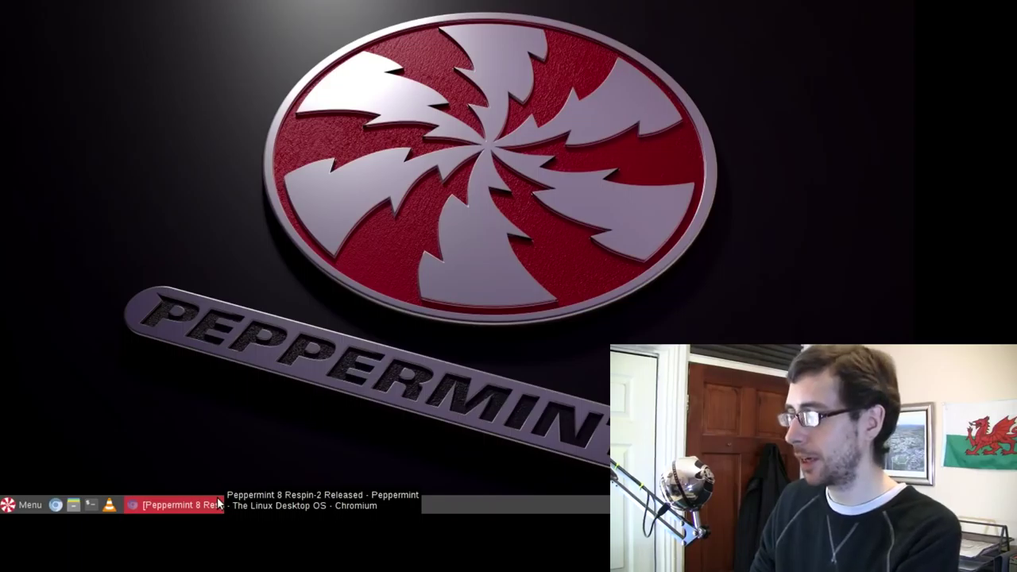
{"action": "left_click", "coordinate": [219, 503]}
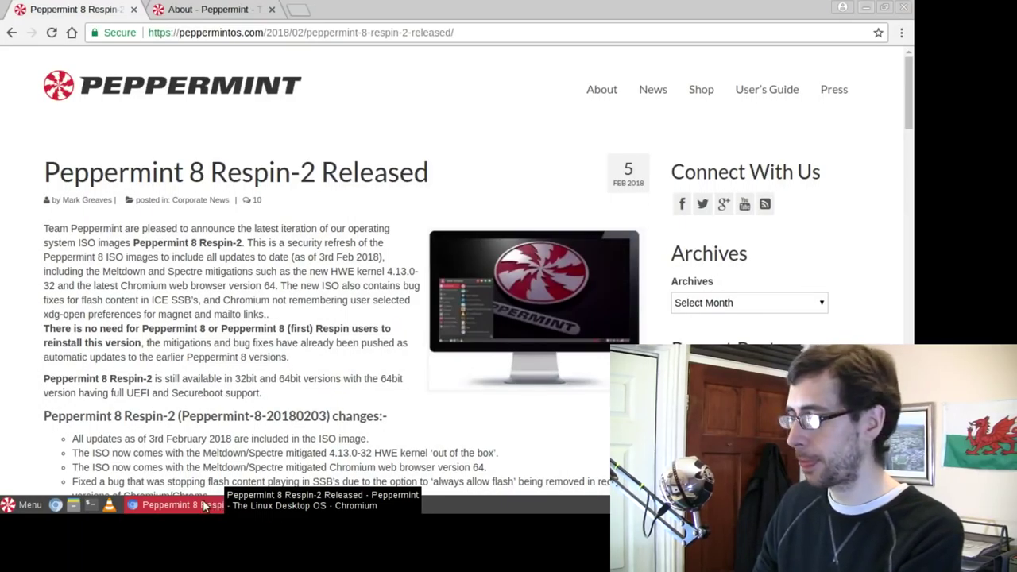
{"action": "left_click", "coordinate": [205, 505]}
{"action": "left_click", "coordinate": [28, 505]}
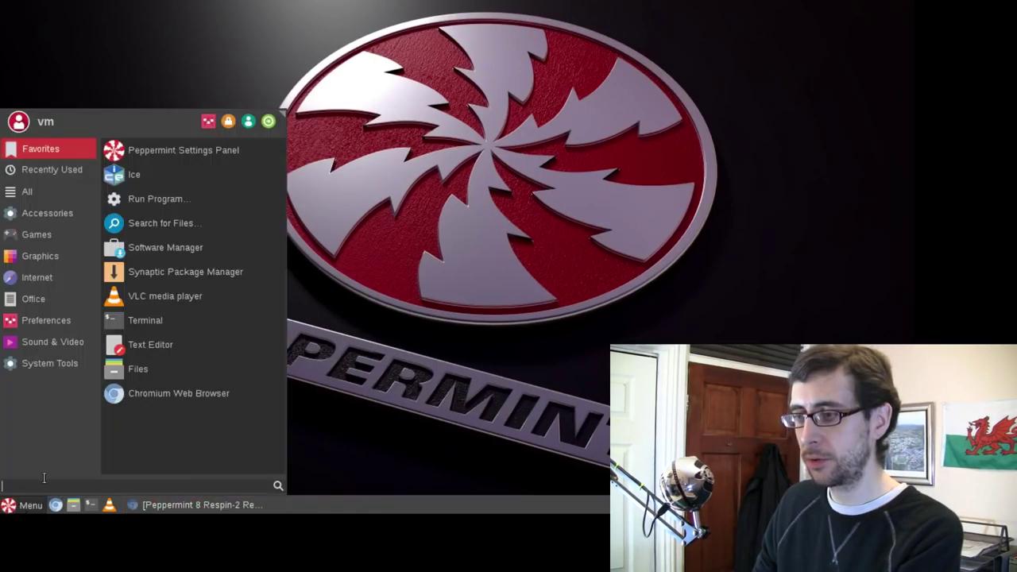
{"action": "left_click", "coordinate": [203, 123]}
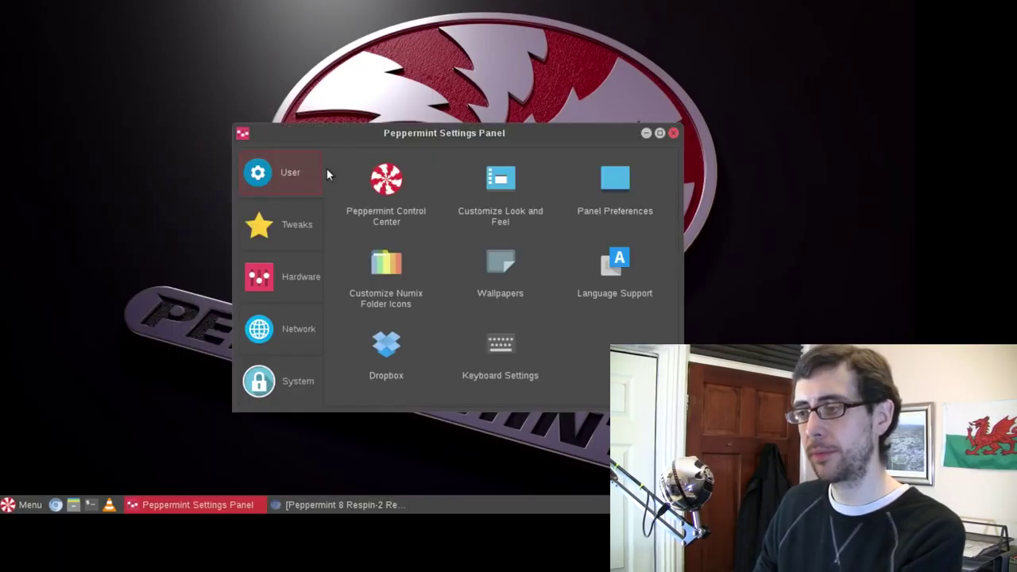
{"action": "left_click", "coordinate": [495, 187]}
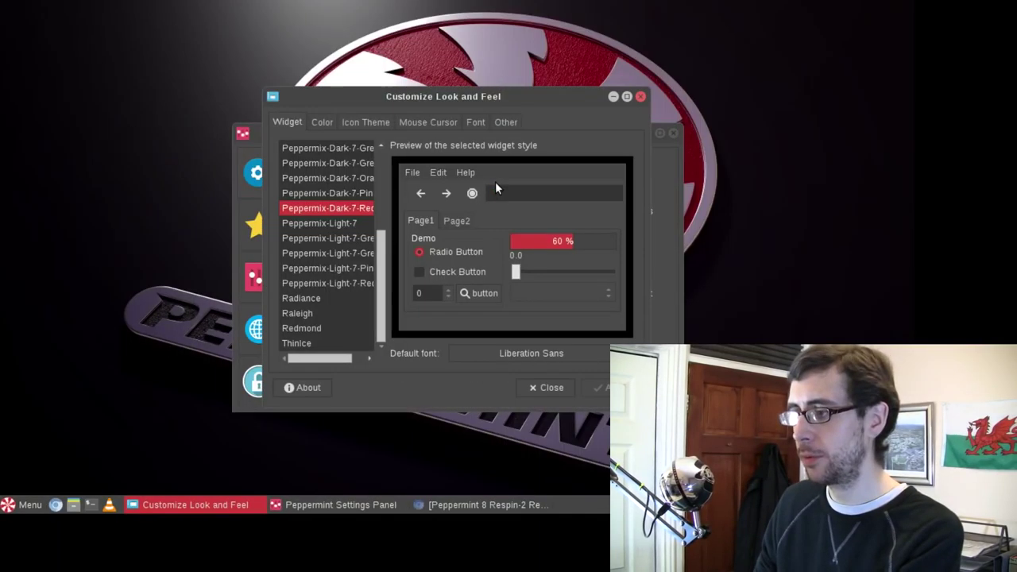
{"action": "left_click_drag", "start_coordinate": [384, 270], "coordinate": [377, 178]}
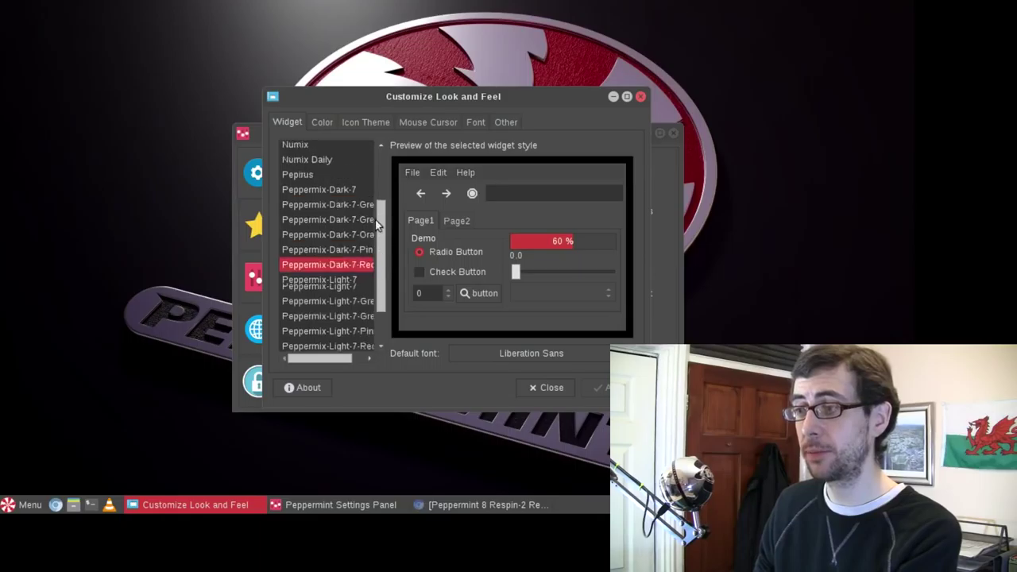
{"action": "left_click_drag", "start_coordinate": [395, 98], "coordinate": [490, 64]}
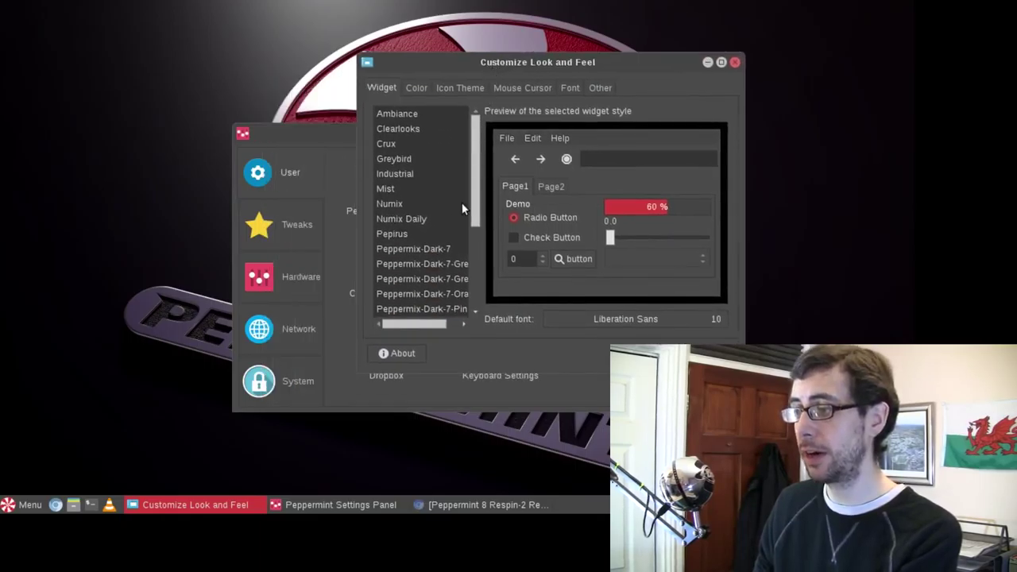
{"action": "scroll", "coordinate": [474, 205], "scroll_direction": "down", "scroll_amount": 1}
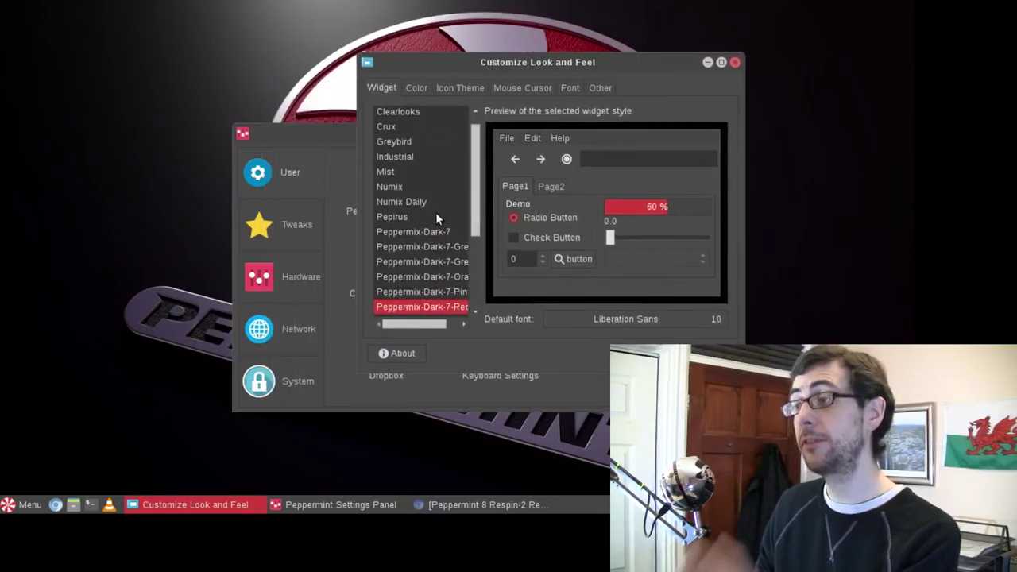
{"action": "left_click", "coordinate": [407, 216]}
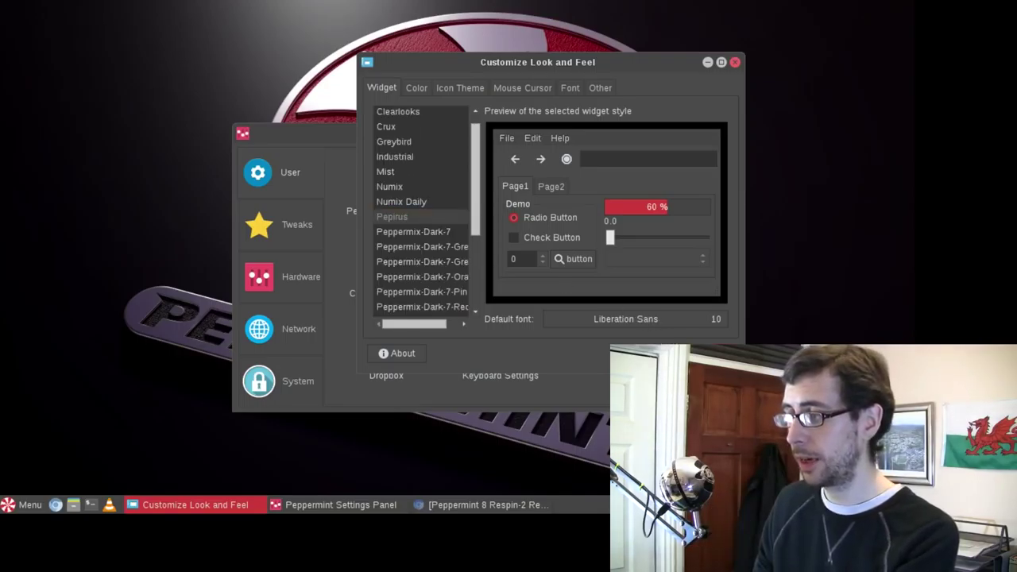
{"action": "left_click", "coordinate": [711, 353]}
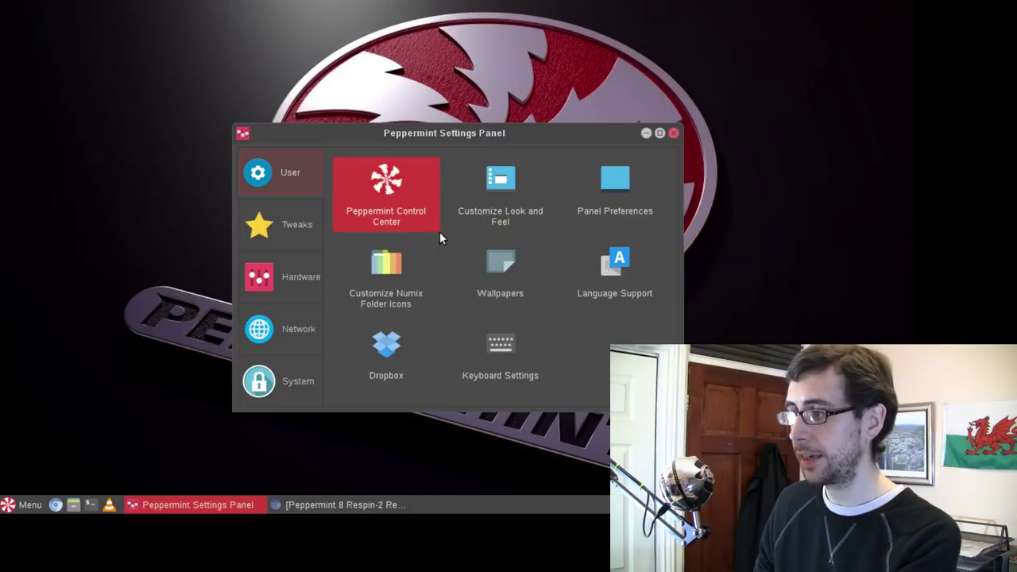
Step: Set the Control Center's window theme to Pepirus and rearrange the Control Center and Settings Panel
{"action": "left_click", "coordinate": [261, 83]}
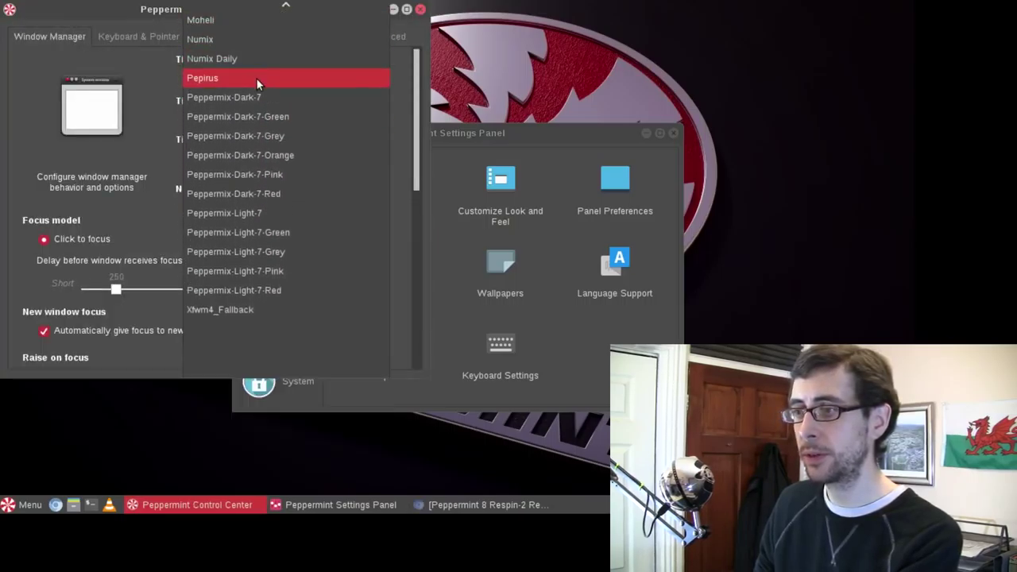
{"action": "left_click", "coordinate": [255, 78]}
{"action": "left_click_drag", "start_coordinate": [221, 8], "coordinate": [323, 50]}
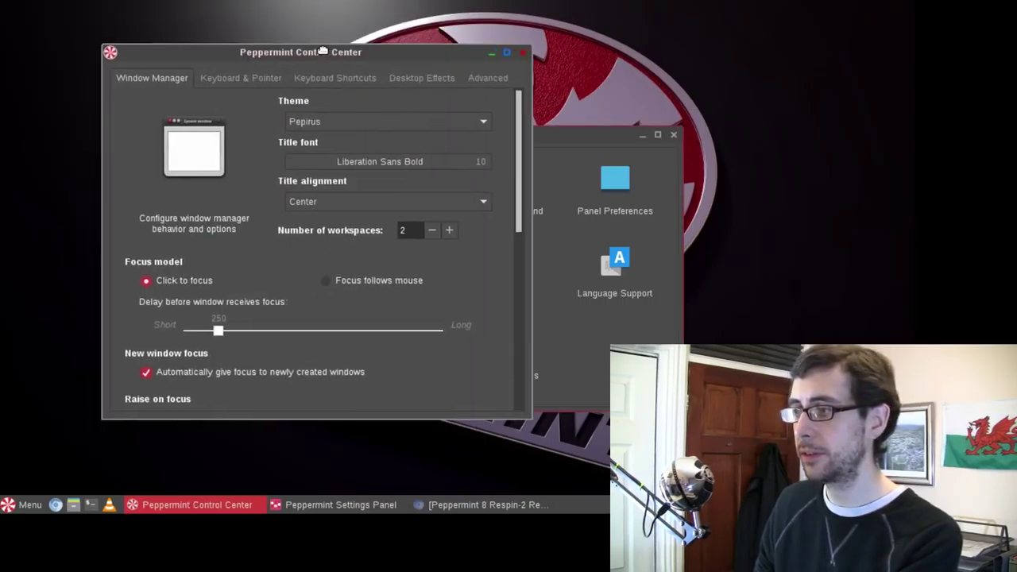
{"action": "left_click", "coordinate": [611, 139]}
{"action": "left_click_drag", "start_coordinate": [424, 54], "coordinate": [409, 47]}
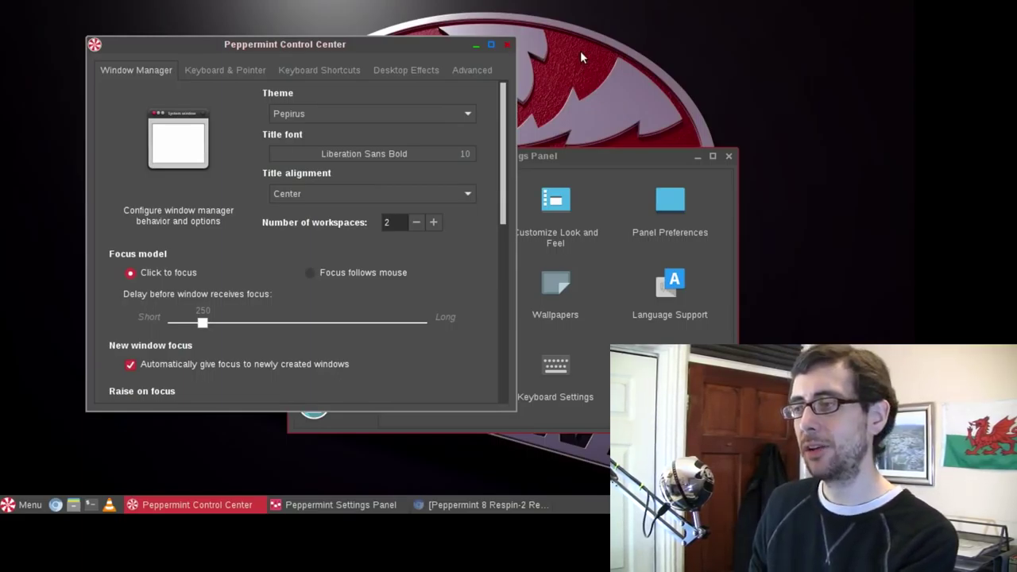
Step: Switch the window theme to Peppermix-Dark-7-Red, then close the Control Center
{"action": "left_click", "coordinate": [466, 116]}
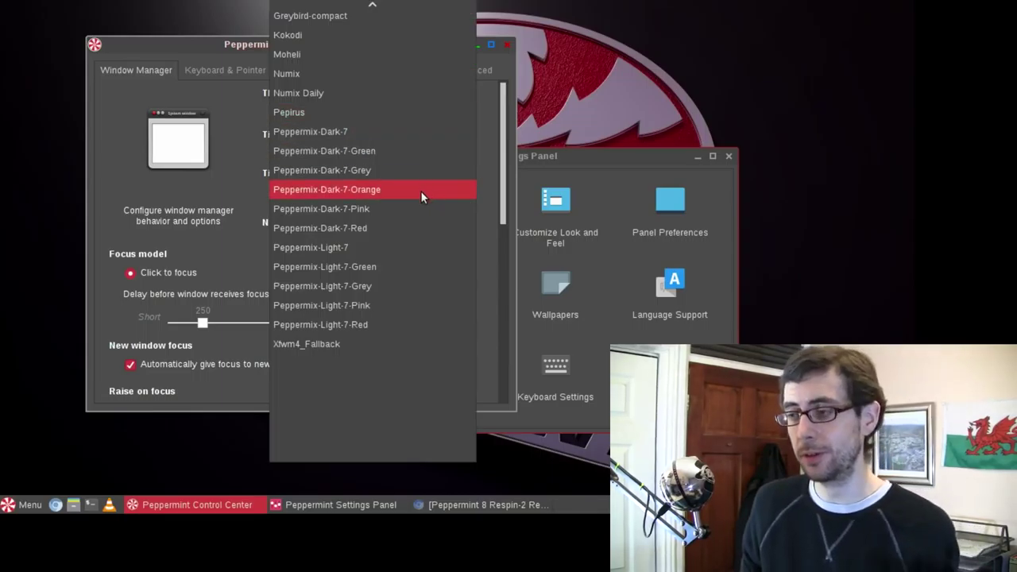
{"action": "left_click", "coordinate": [388, 232]}
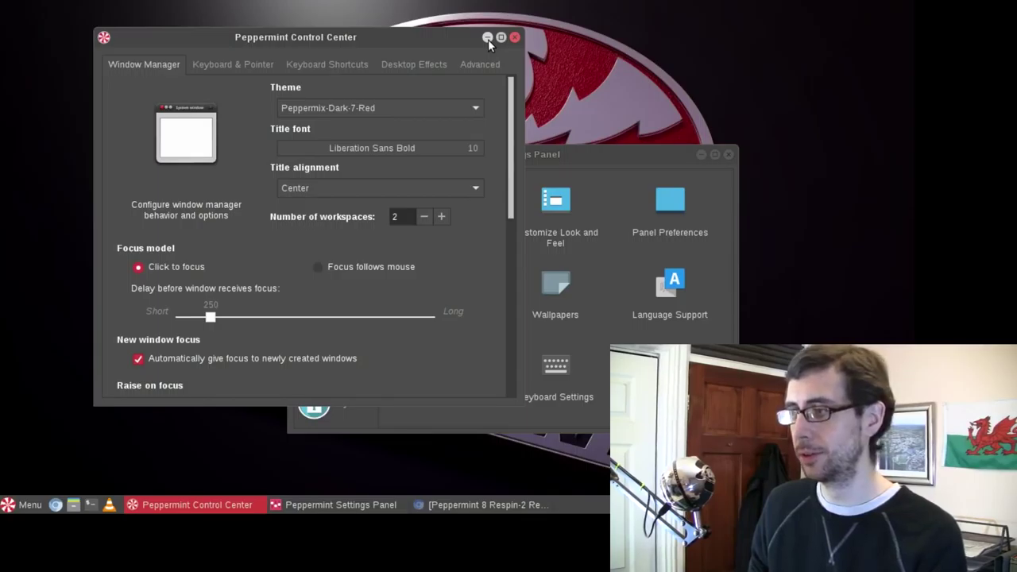
{"action": "left_click", "coordinate": [426, 108]}
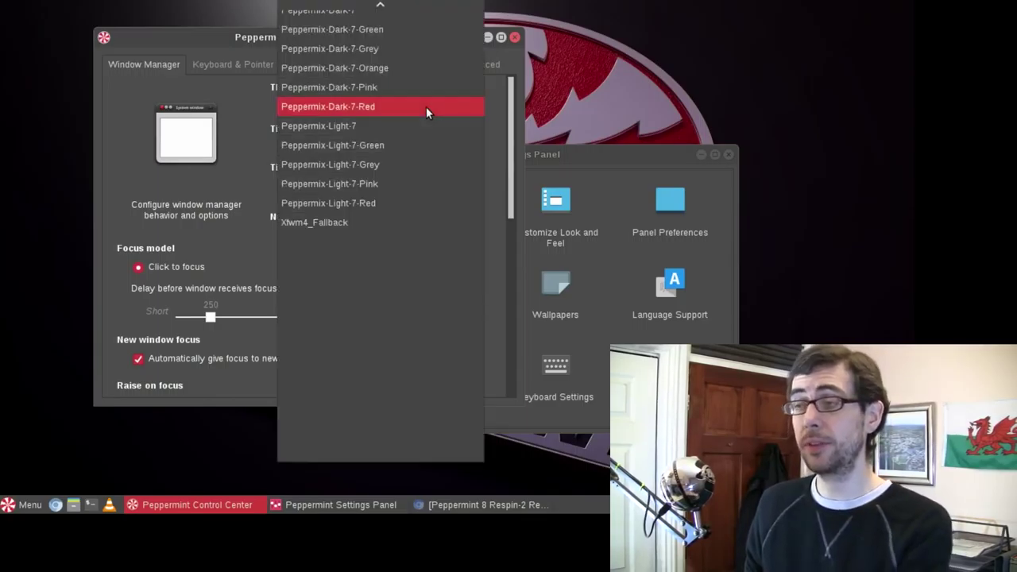
{"action": "left_click", "coordinate": [428, 107]}
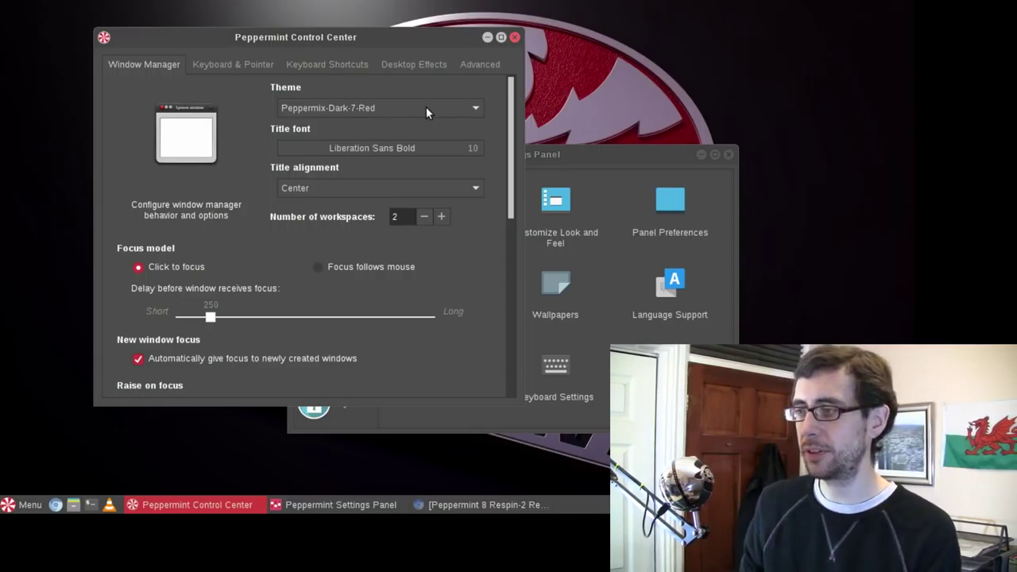
{"action": "left_click", "coordinate": [426, 107]}
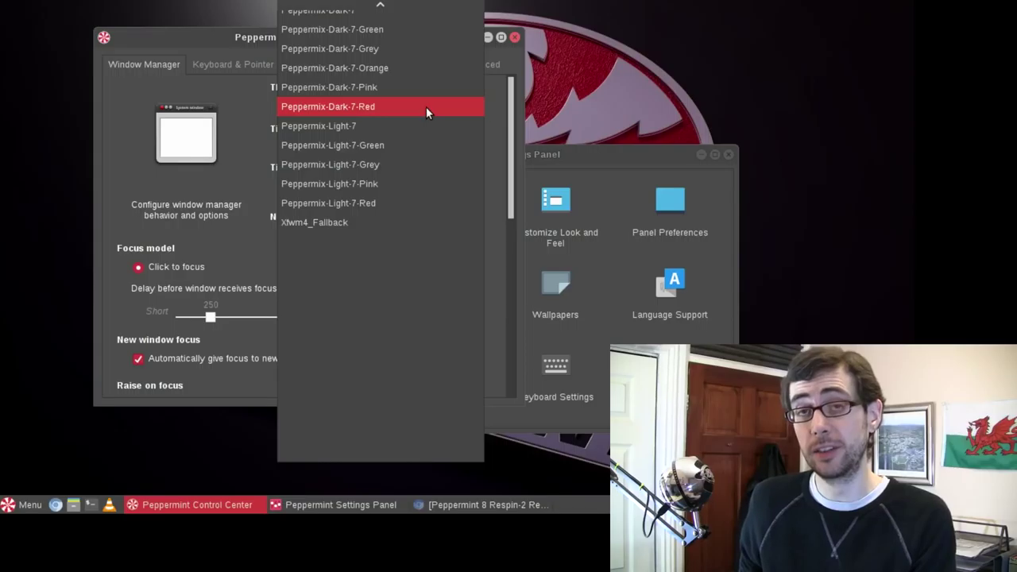
{"action": "left_click", "coordinate": [425, 107]}
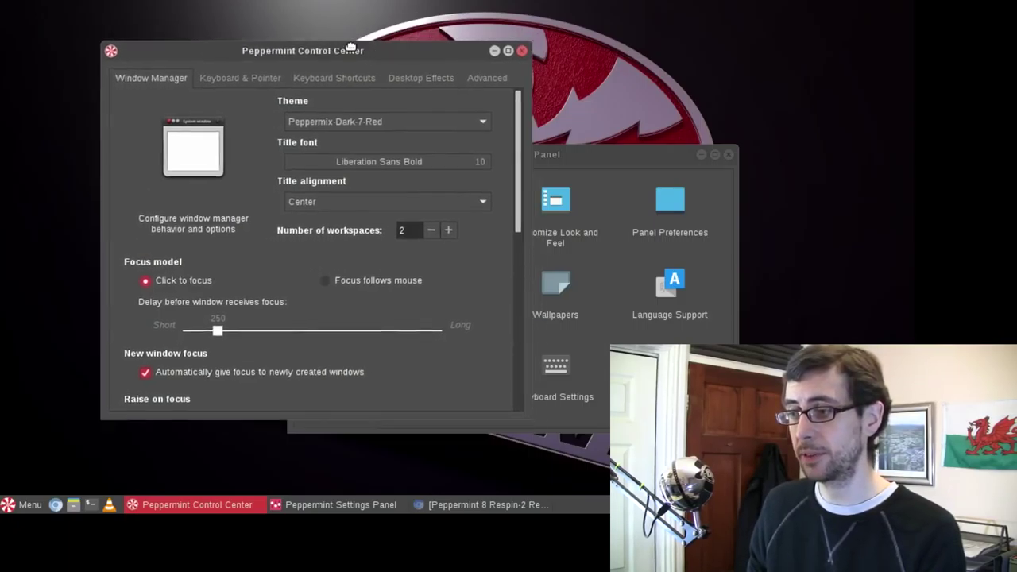
{"action": "left_click_drag", "start_coordinate": [347, 41], "coordinate": [348, 49]}
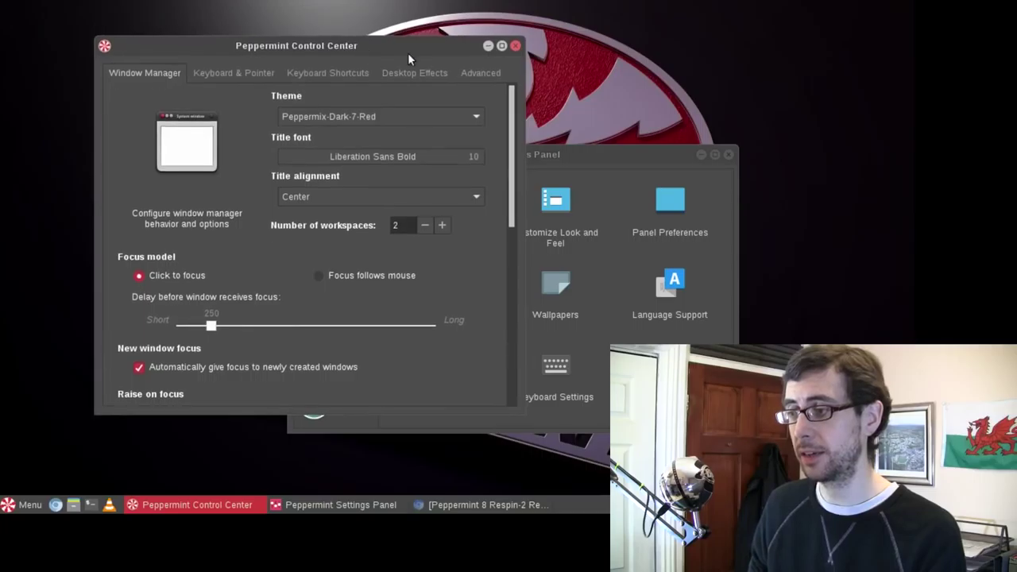
{"action": "left_click", "coordinate": [516, 47]}
Step: Choose the Meadow sunset image in the Wallpapers tool, apply it, and close the tool
{"action": "left_click_drag", "start_coordinate": [572, 154], "coordinate": [587, 85]}
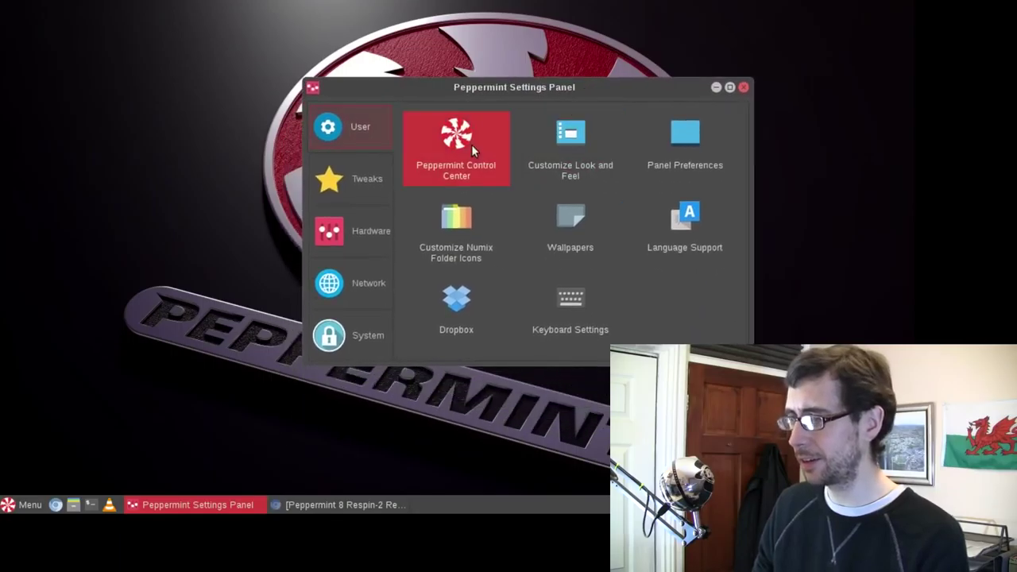
{"action": "left_click", "coordinate": [577, 242]}
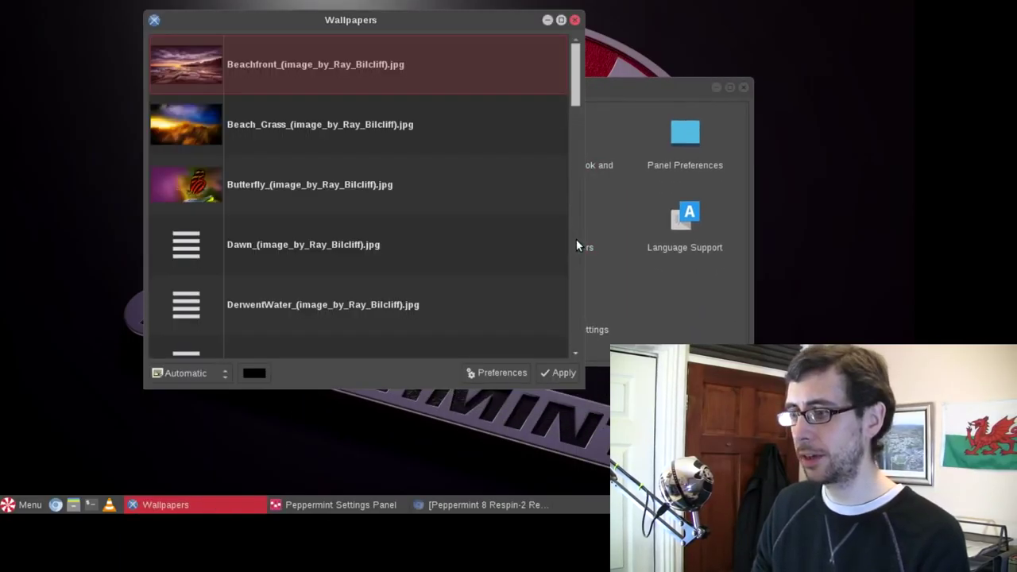
{"action": "mouse_move", "coordinate": [575, 71]}
{"action": "left_mouse_down"}
{"action": "mouse_move", "coordinate": [576, 282]}
{"action": "mouse_move", "coordinate": [570, 87]}
{"action": "left_mouse_up"}
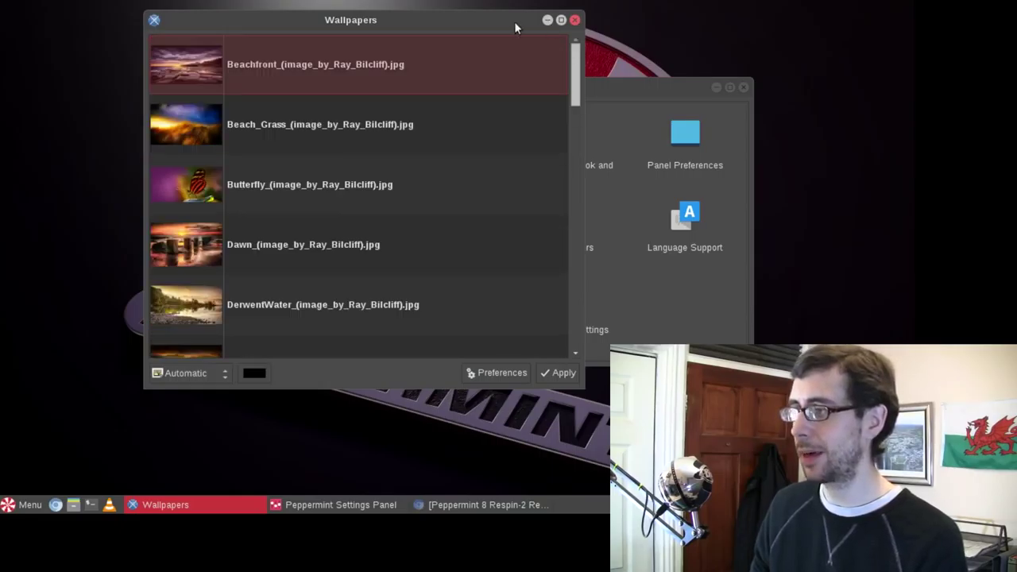
{"action": "mouse_move", "coordinate": [514, 21]}
{"action": "left_mouse_down"}
{"action": "mouse_move", "coordinate": [583, 95]}
{"action": "mouse_move", "coordinate": [489, 29]}
{"action": "mouse_move", "coordinate": [509, 26]}
{"action": "left_mouse_up"}
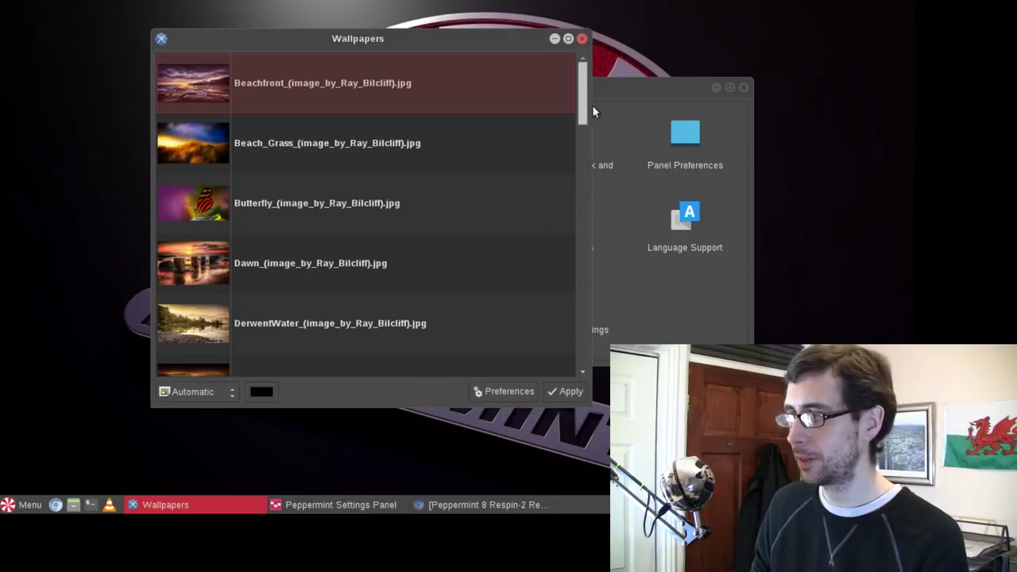
{"action": "left_click_drag", "start_coordinate": [584, 95], "coordinate": [583, 185]}
{"action": "mouse_move", "coordinate": [419, 37]}
{"action": "left_mouse_down"}
{"action": "mouse_move", "coordinate": [565, 105]}
{"action": "mouse_move", "coordinate": [375, 105]}
{"action": "mouse_move", "coordinate": [406, 67]}
{"action": "mouse_move", "coordinate": [402, 51]}
{"action": "left_mouse_up"}
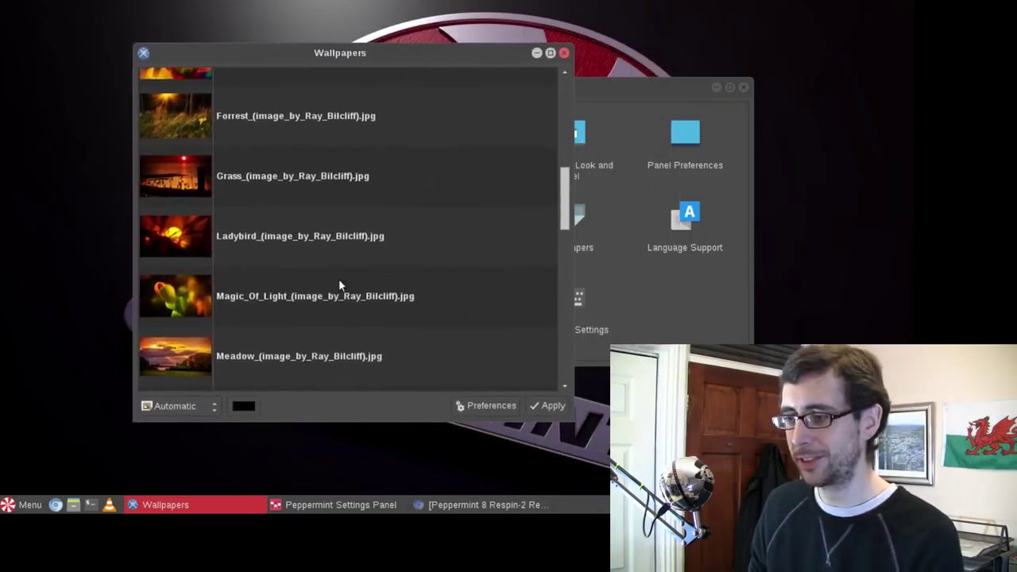
{"action": "left_click", "coordinate": [227, 358]}
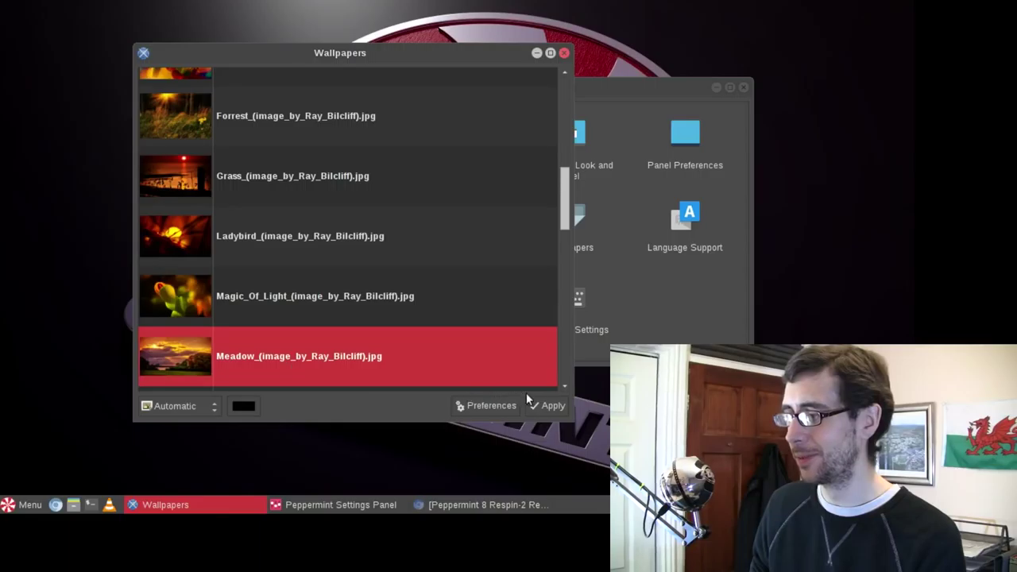
{"action": "left_click", "coordinate": [547, 405]}
{"action": "left_click", "coordinate": [563, 52]}
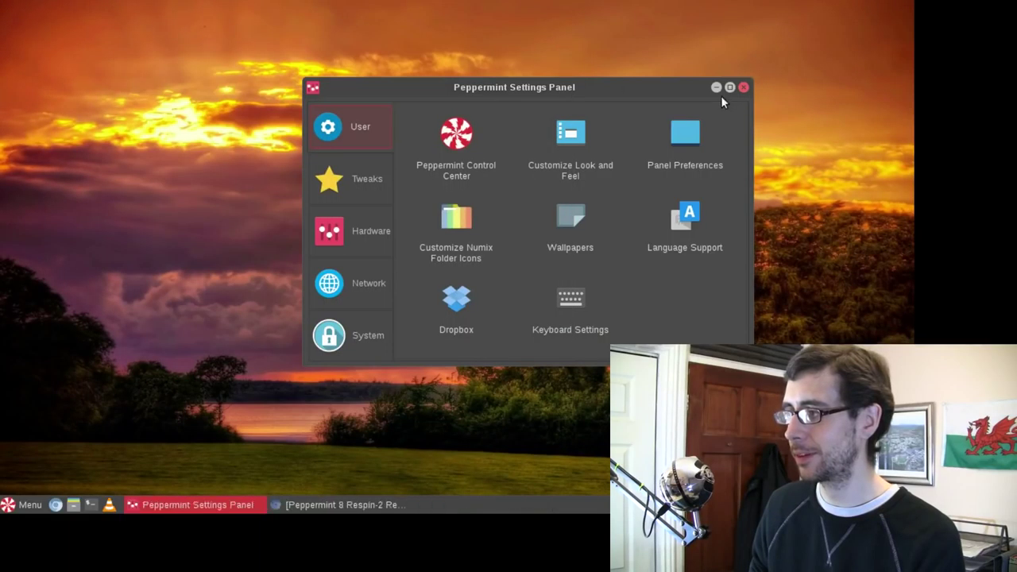
Step: Bring the Peppermint 8 Respin-2 article and the Settings Panel back into view
{"action": "left_click", "coordinate": [715, 88]}
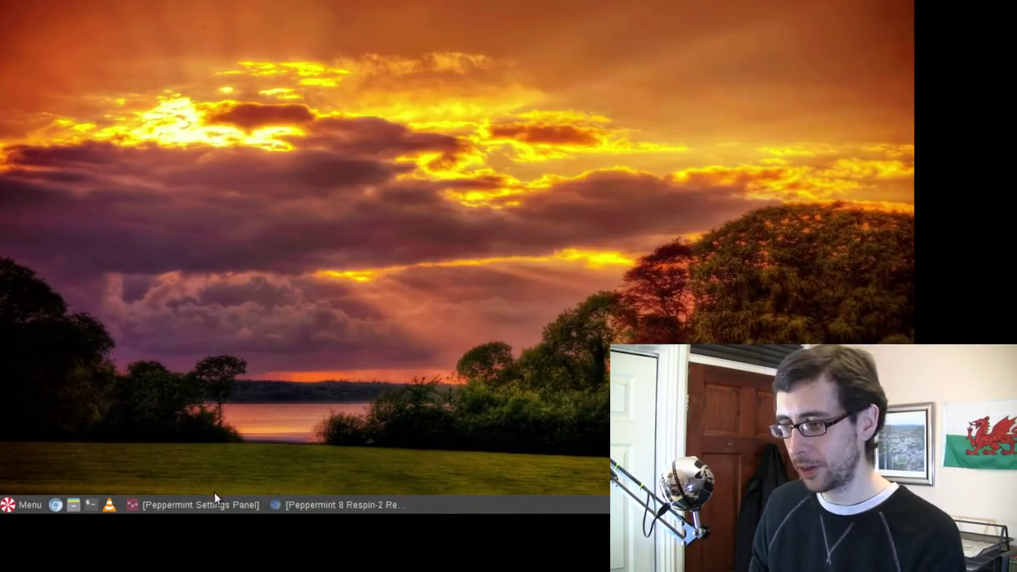
{"action": "left_click", "coordinate": [330, 503]}
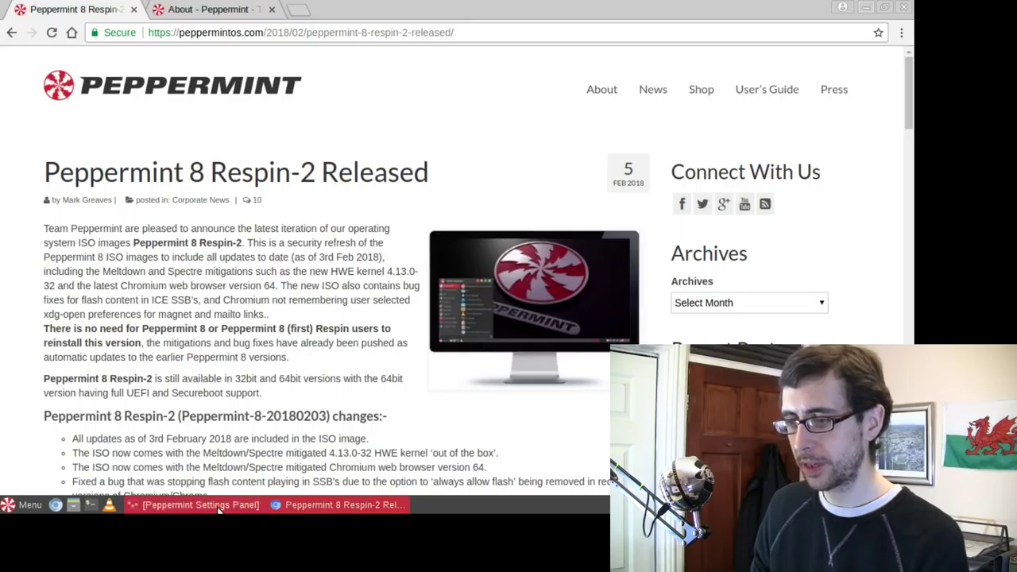
{"action": "left_click", "coordinate": [216, 507]}
Step: Open Nemo on the Home folder and view its About details showing version 3.4.7
{"action": "left_click", "coordinate": [73, 505]}
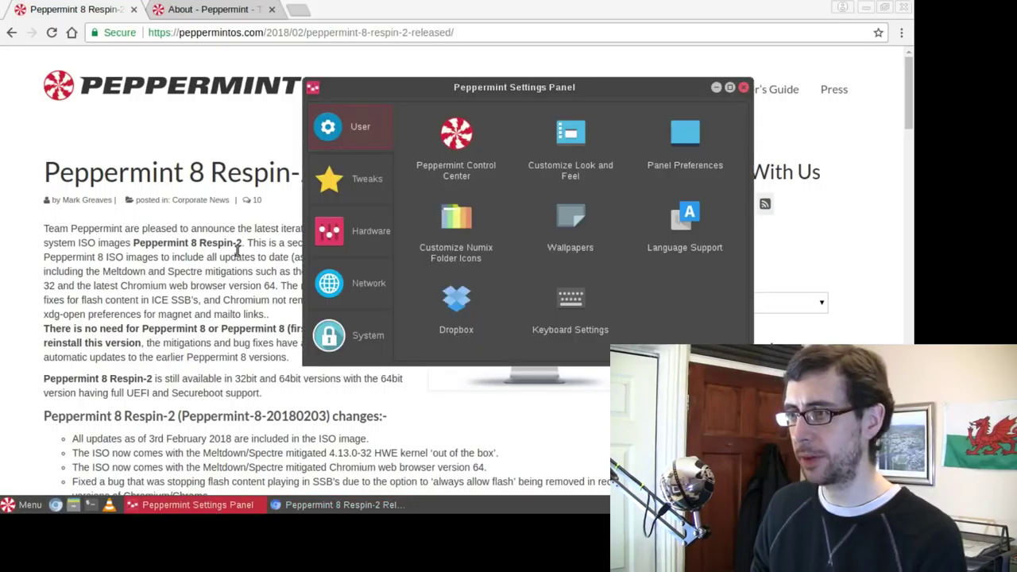
{"action": "left_click", "coordinate": [168, 108]}
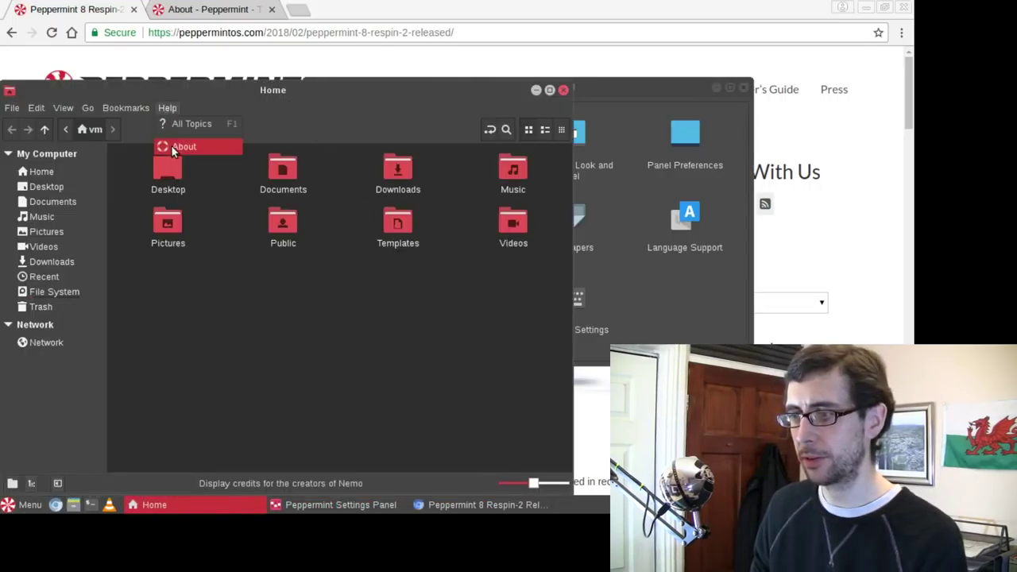
{"action": "left_click", "coordinate": [171, 144]}
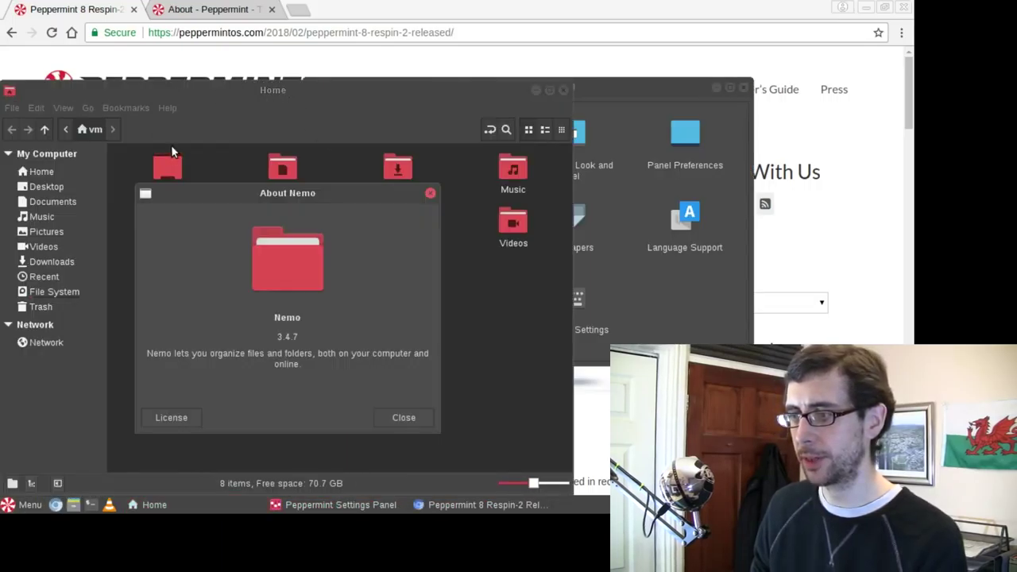
{"action": "left_click", "coordinate": [401, 412]}
{"action": "left_click_drag", "start_coordinate": [205, 94], "coordinate": [254, 38]}
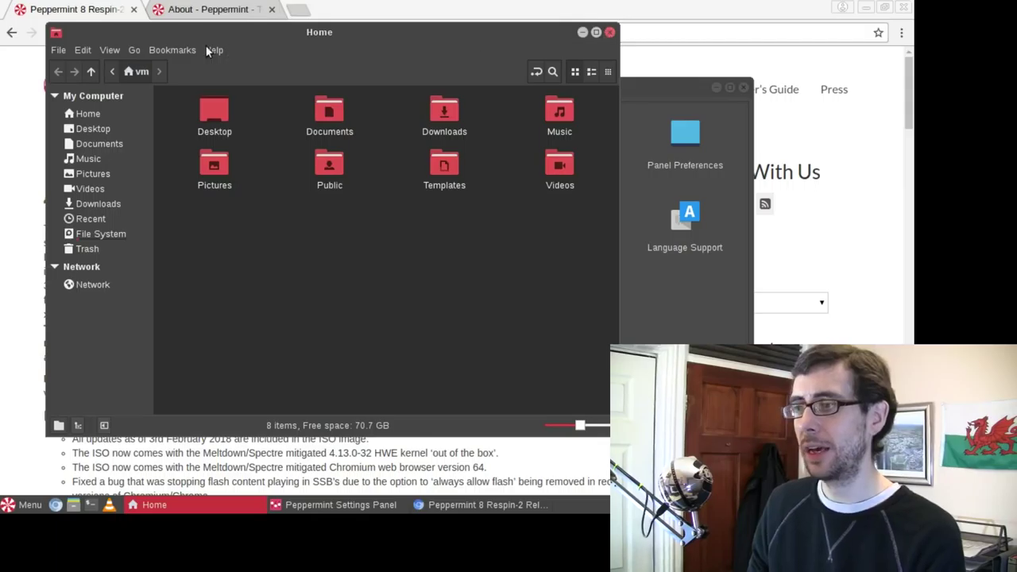
Step: Close the Nemo Home window and shift the Settings Panel slightly left
{"action": "left_click", "coordinate": [219, 50]}
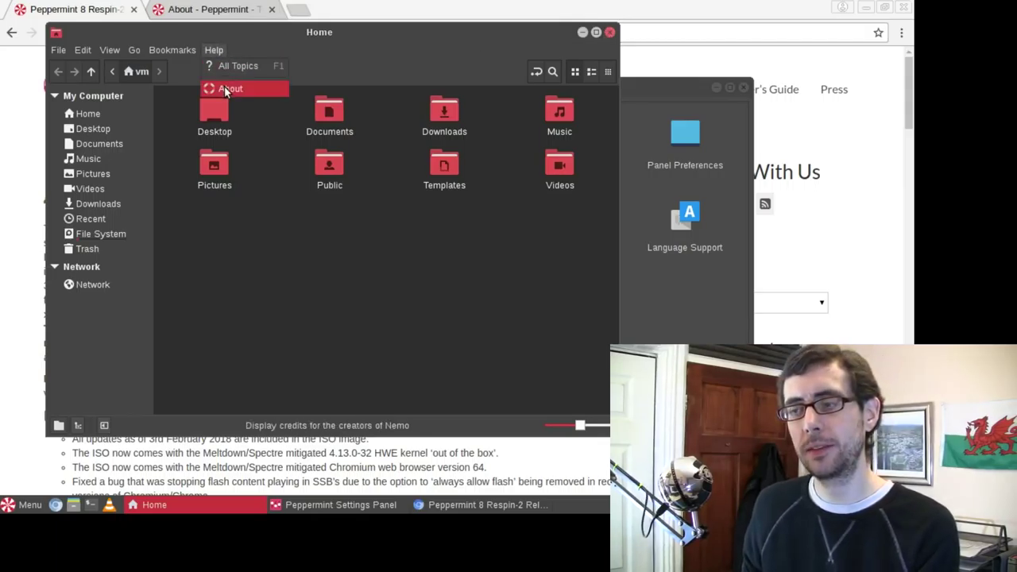
{"action": "left_click", "coordinate": [314, 47]}
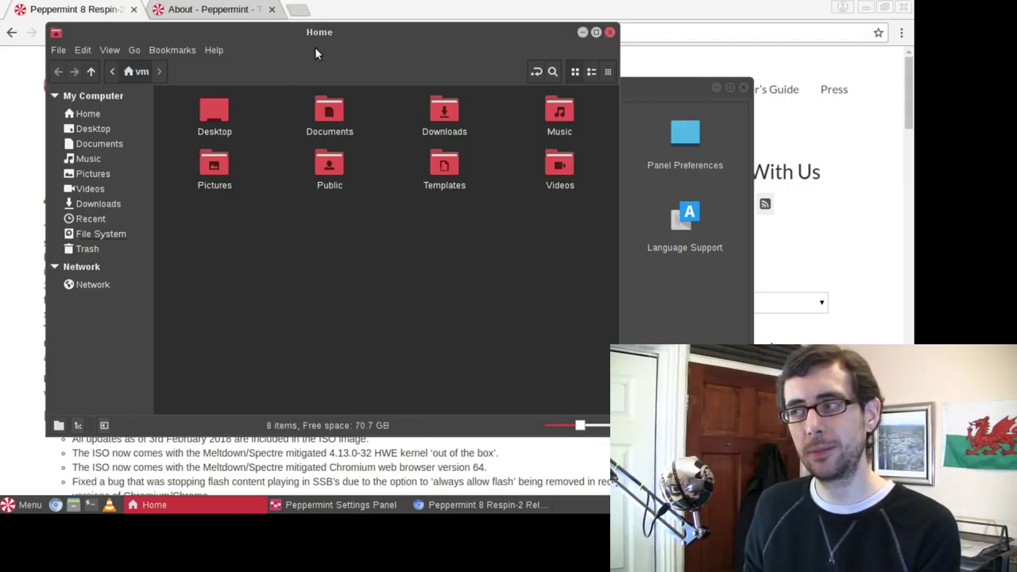
{"action": "left_click", "coordinate": [609, 32]}
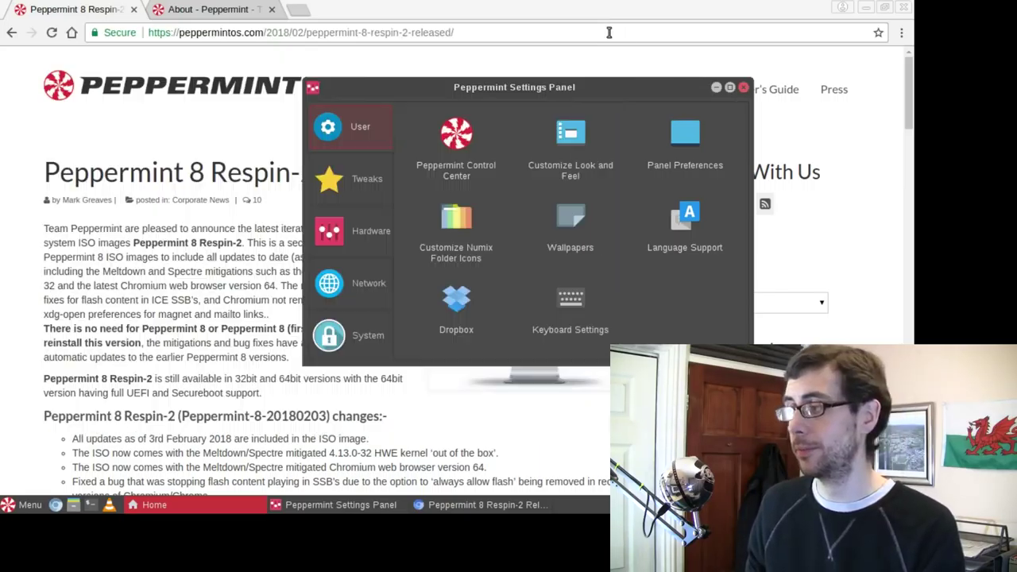
{"action": "left_click_drag", "start_coordinate": [626, 86], "coordinate": [552, 87]}
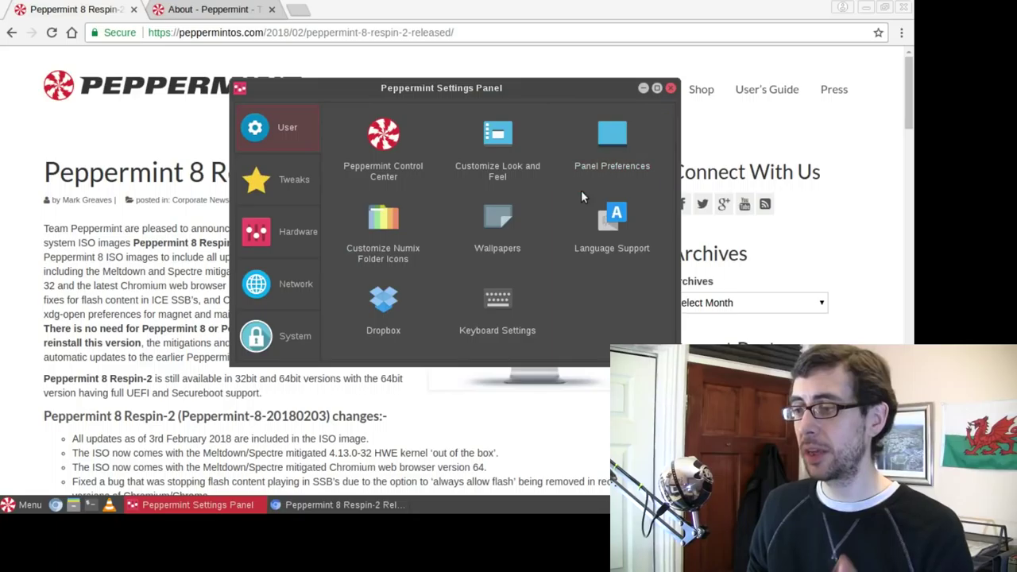
Step: Close the Peppermint Settings Panel, leaving the Respin-2 release announcement in front
{"action": "left_click", "coordinate": [670, 89]}
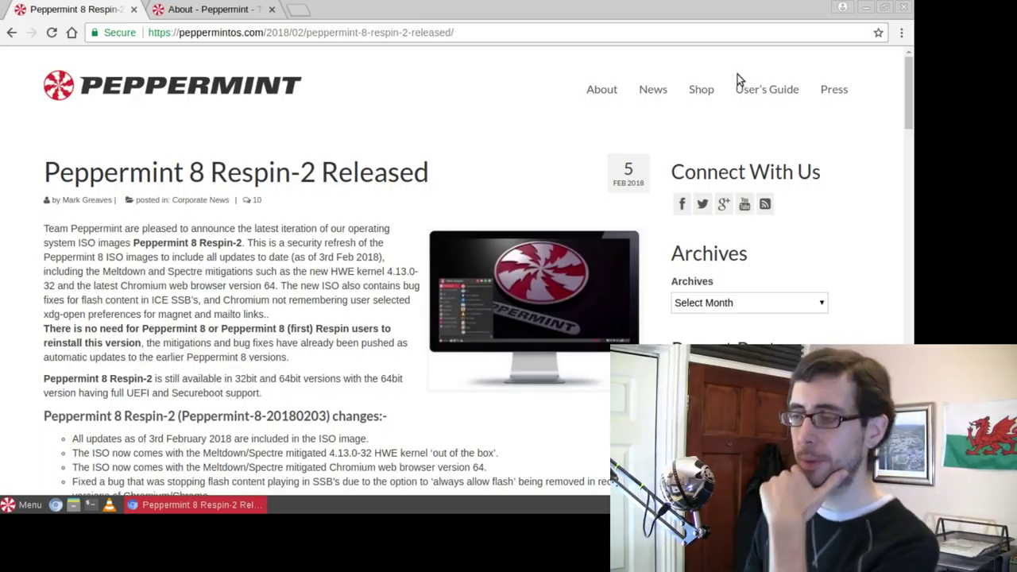
{"action": "left_click", "coordinate": [219, 504]}
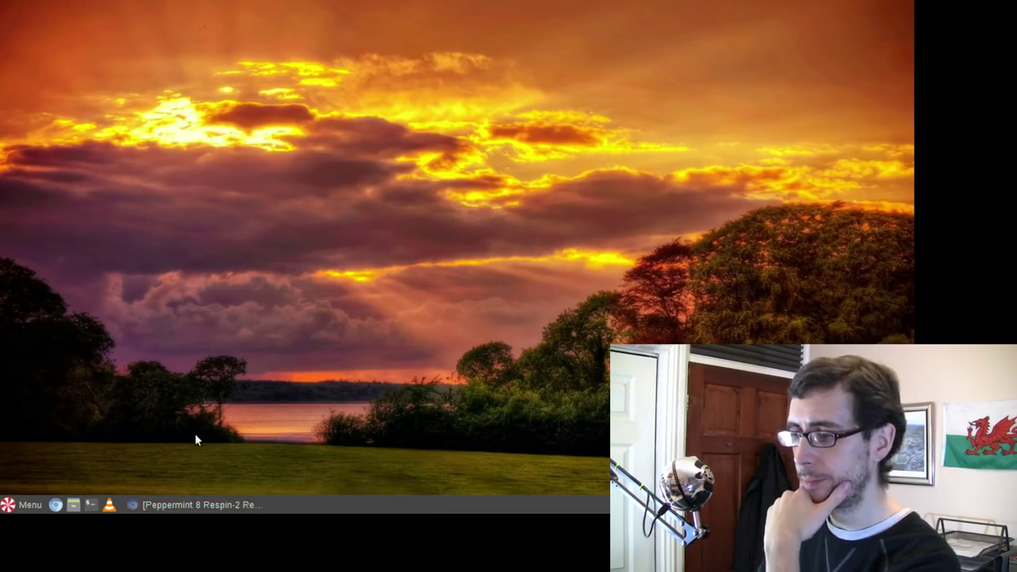
{"action": "left_click", "coordinate": [32, 506]}
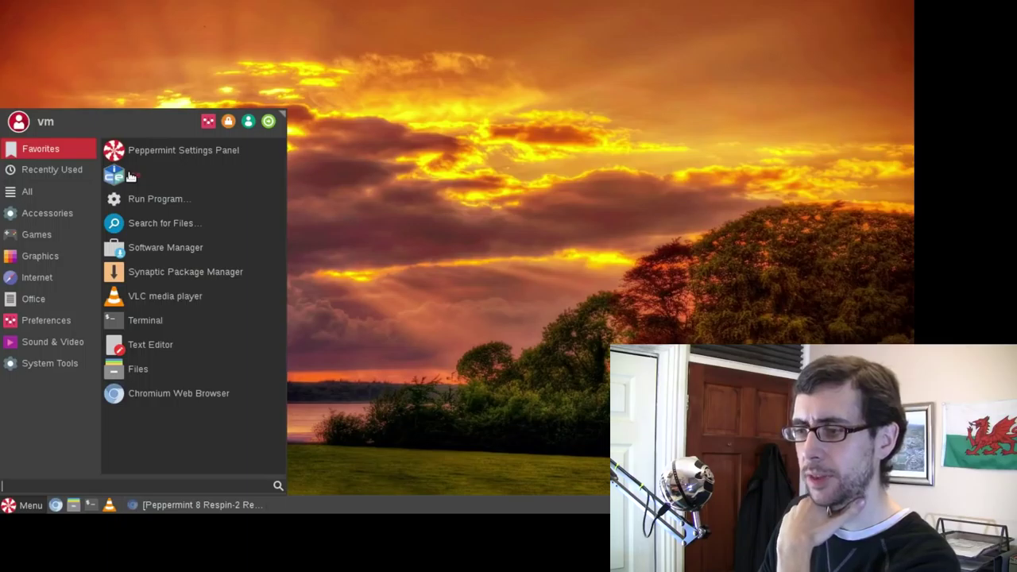
{"action": "left_click", "coordinate": [351, 345]}
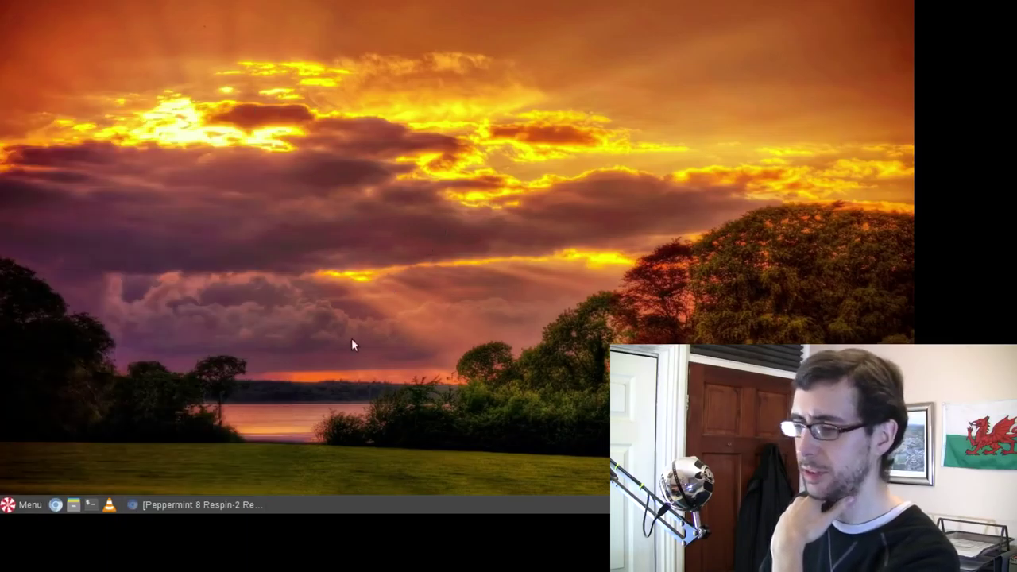
{"action": "left_click", "coordinate": [222, 498]}
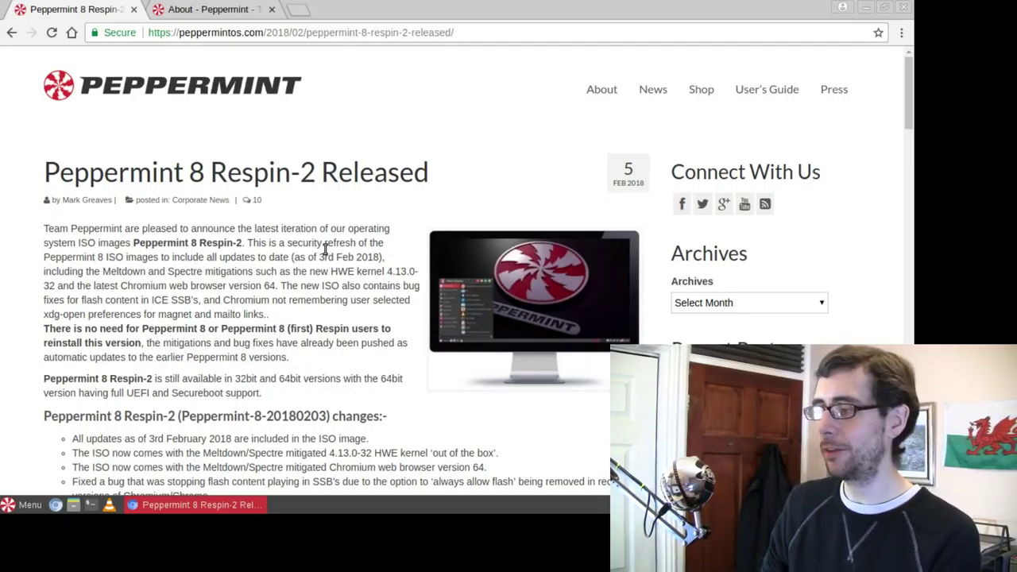
{"action": "left_click", "coordinate": [228, 504]}
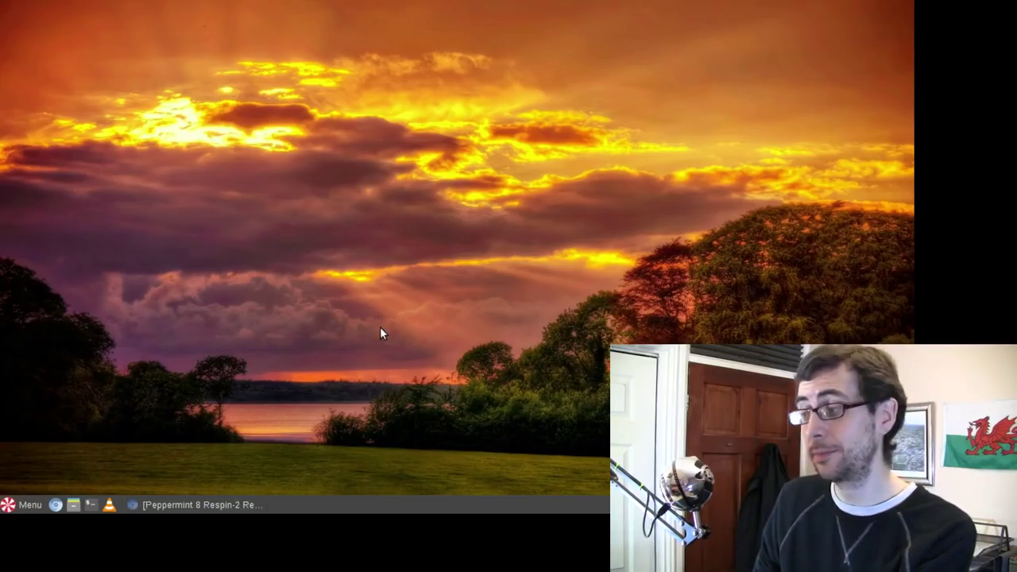
{"action": "left_click", "coordinate": [213, 503]}
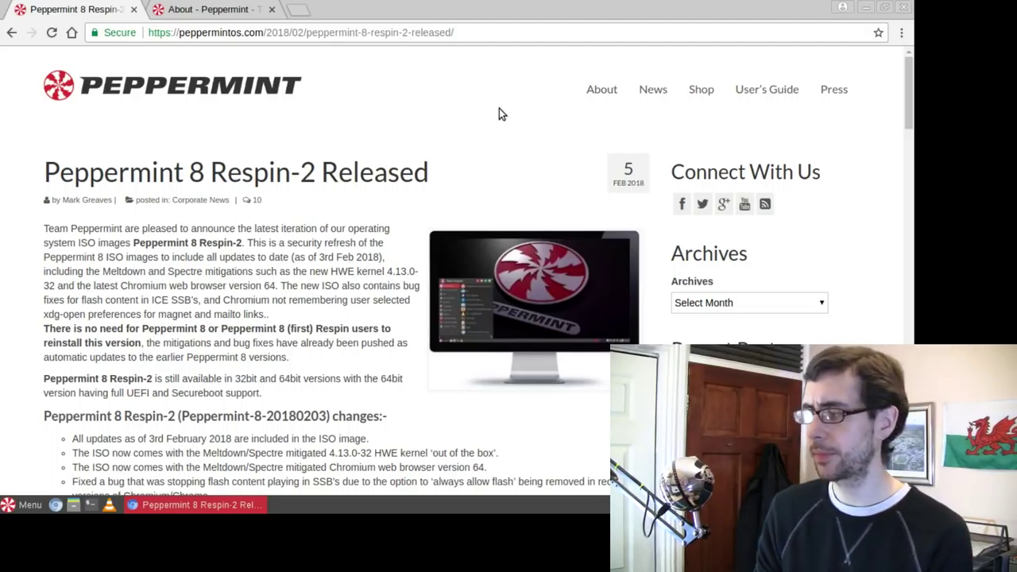
Step: Minimize the Chromium release-notes window to reveal the Meadow sunset desktop
{"action": "left_click", "coordinate": [865, 8]}
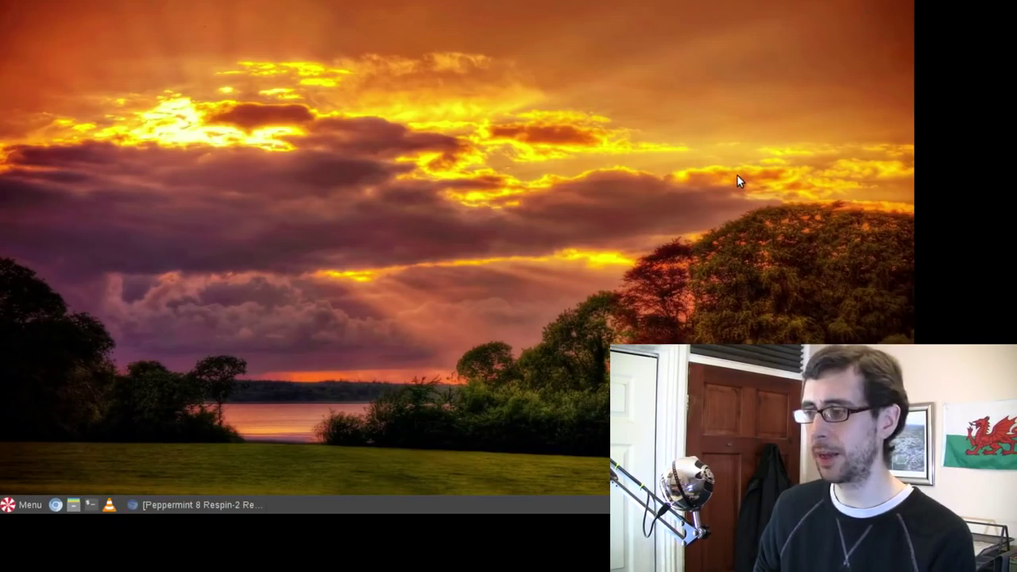